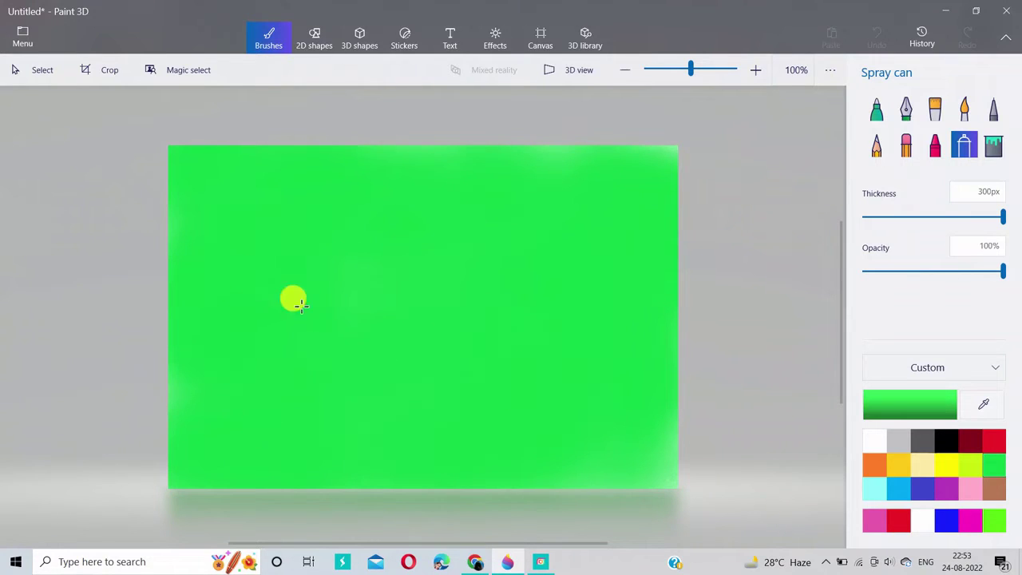
# - Mix a brighter green and spray it at 300px across the upper and left parts of the canvas
pyautogui.click(923, 410)
pyautogui.moveTo(557, 200); pyautogui.dragTo(559, 174)
pyautogui.click(456, 417)
pyautogui.moveTo(353, 164)
pyautogui.mouseDown()
pyautogui.moveTo(190, 204)
pyautogui.moveTo(321, 179)
pyautogui.moveTo(625, 182)
pyautogui.moveTo(407, 178)
pyautogui.moveTo(210, 194)
pyautogui.moveTo(191, 231)
pyautogui.moveTo(307, 187)
pyautogui.moveTo(375, 182)
pyautogui.moveTo(467, 198)
pyautogui.moveTo(517, 245)
pyautogui.moveTo(628, 201)
pyautogui.moveTo(665, 191)
pyautogui.mouseUp()
pyautogui.moveTo(250, 251); pyautogui.dragTo(207, 321)
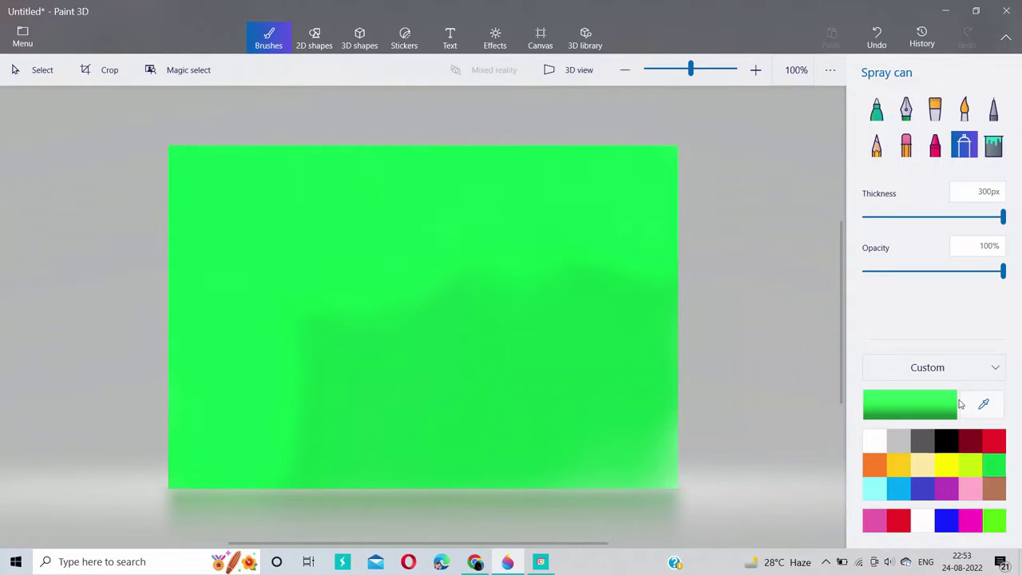
# - Mix dark green 1aa541 and spray it along the lower canvas, rising toward the right edge
pyautogui.click(950, 404)
pyautogui.click(540, 229)
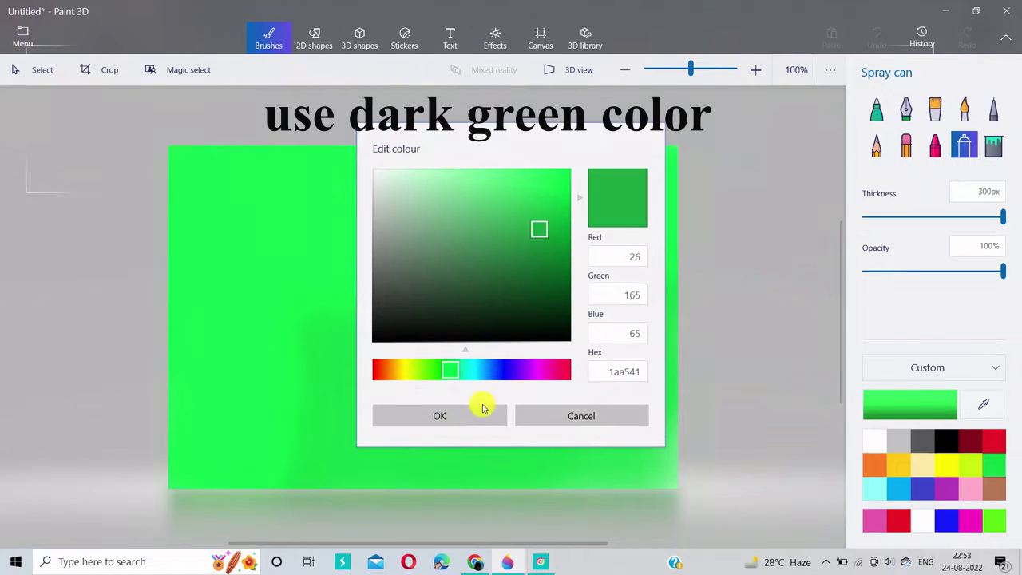
pyautogui.click(482, 409)
pyautogui.moveTo(330, 452)
pyautogui.mouseDown()
pyautogui.moveTo(635, 418)
pyautogui.moveTo(645, 244)
pyautogui.moveTo(643, 336)
pyautogui.moveTo(319, 466)
pyautogui.moveTo(168, 475)
pyautogui.moveTo(665, 309)
pyautogui.moveTo(538, 386)
pyautogui.moveTo(595, 449)
pyautogui.moveTo(634, 449)
pyautogui.mouseUp()
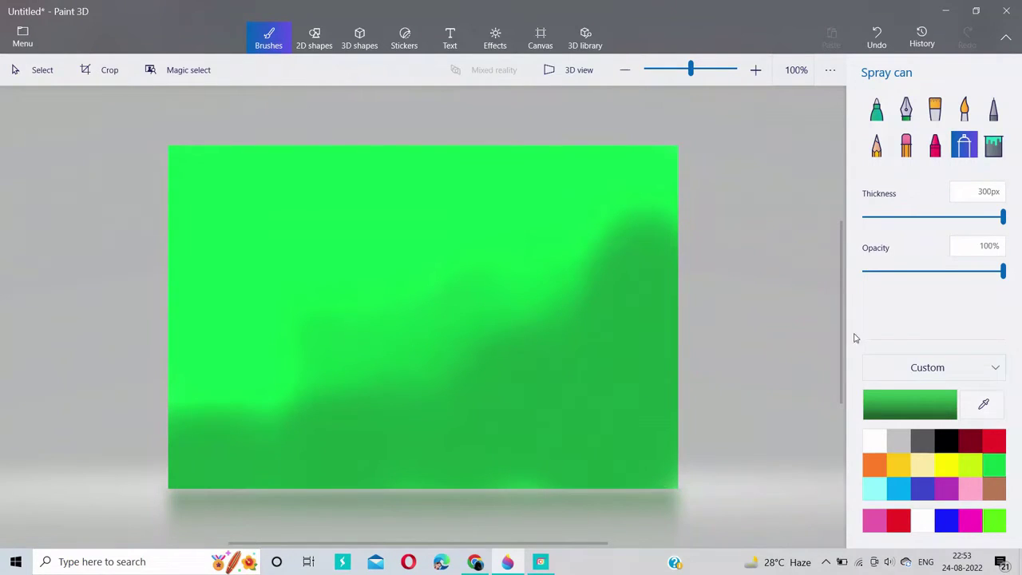
# - Mix a softer, lighter green and spray 79px strokes down the left side, through the middle and on the right
pyautogui.click(909, 404)
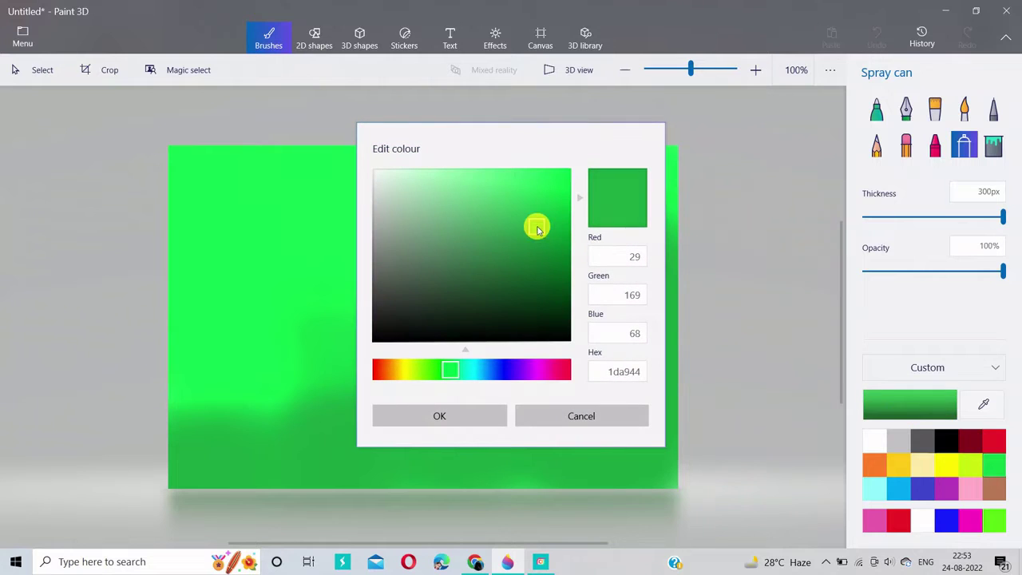
pyautogui.moveTo(537, 230); pyautogui.dragTo(516, 200)
pyautogui.click(488, 415)
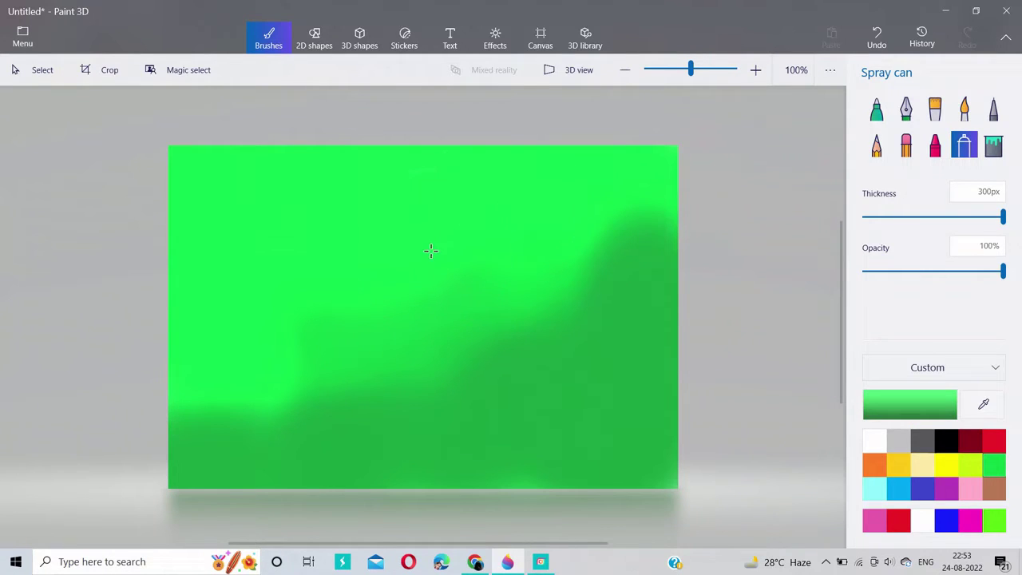
pyautogui.click(893, 218)
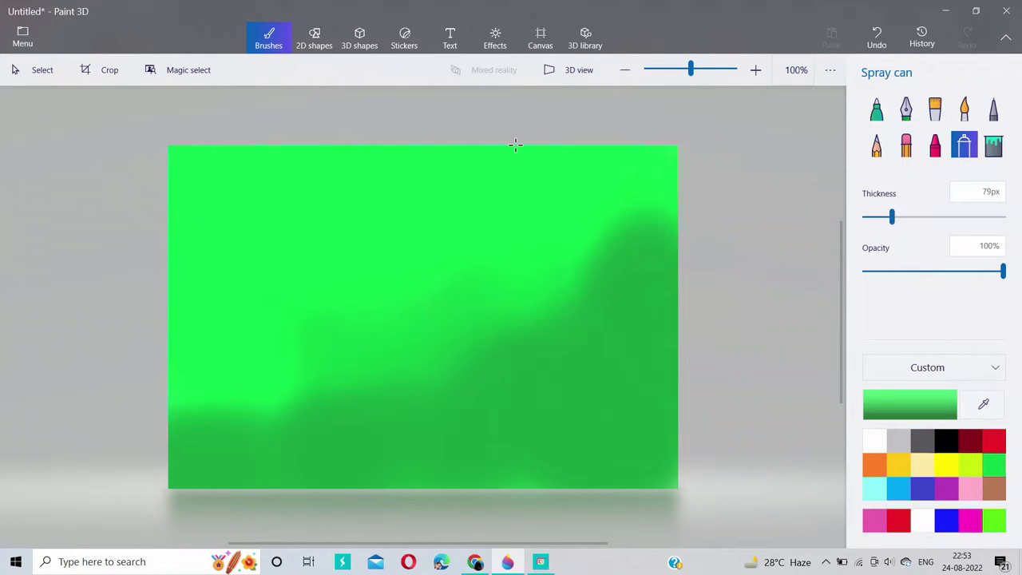
pyautogui.moveTo(264, 209)
pyautogui.mouseDown()
pyautogui.moveTo(193, 206)
pyautogui.moveTo(183, 234)
pyautogui.moveTo(197, 256)
pyautogui.moveTo(254, 286)
pyautogui.moveTo(216, 340)
pyautogui.moveTo(207, 396)
pyautogui.moveTo(221, 372)
pyautogui.moveTo(226, 414)
pyautogui.moveTo(277, 269)
pyautogui.moveTo(301, 243)
pyautogui.moveTo(263, 243)
pyautogui.moveTo(235, 207)
pyautogui.moveTo(315, 184)
pyautogui.moveTo(355, 199)
pyautogui.mouseUp()
pyautogui.moveTo(379, 304); pyautogui.dragTo(386, 309)
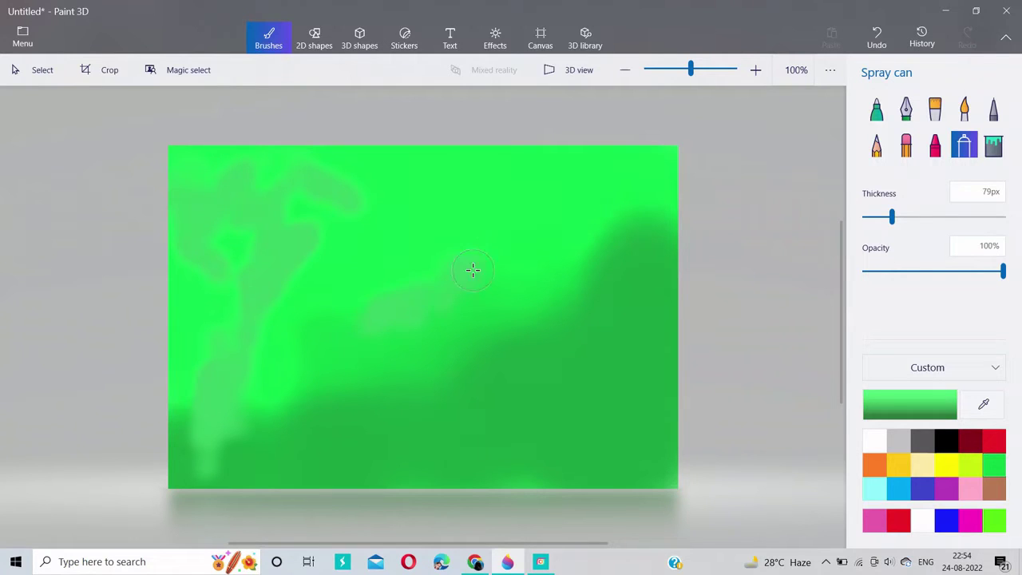
pyautogui.moveTo(597, 166)
pyautogui.mouseDown()
pyautogui.moveTo(602, 330)
pyautogui.moveTo(525, 412)
pyautogui.moveTo(412, 402)
pyautogui.moveTo(260, 437)
pyautogui.moveTo(542, 317)
pyautogui.moveTo(593, 363)
pyautogui.mouseUp()
# - Mix pale green 5fe484 and add 79px spray highlights around the middle and lower right of the canvas
pyautogui.click(902, 413)
pyautogui.moveTo(506, 198); pyautogui.dragTo(488, 187)
pyautogui.click(460, 418)
pyautogui.moveTo(365, 239)
pyautogui.mouseDown()
pyautogui.moveTo(419, 257)
pyautogui.moveTo(521, 224)
pyautogui.moveTo(555, 198)
pyautogui.moveTo(525, 264)
pyautogui.moveTo(598, 440)
pyautogui.moveTo(666, 355)
pyautogui.moveTo(603, 343)
pyautogui.moveTo(578, 356)
pyautogui.moveTo(517, 333)
pyautogui.moveTo(377, 379)
pyautogui.moveTo(343, 364)
pyautogui.moveTo(466, 273)
pyautogui.mouseUp()
# - Mix vivid green 00fc46 and spray it over the pale strokes and down into the dark lower area
pyautogui.click(873, 407)
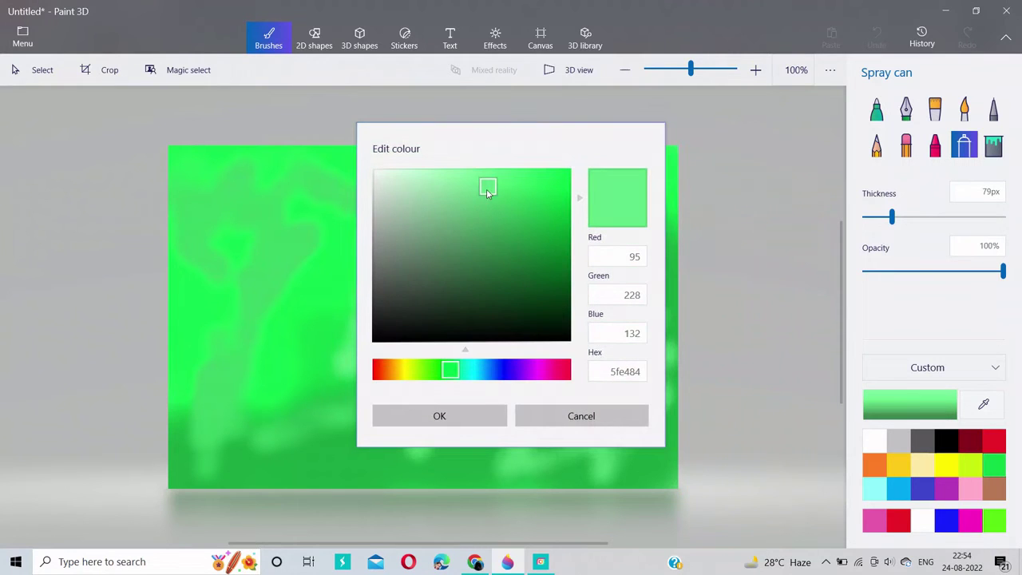
pyautogui.moveTo(486, 184); pyautogui.dragTo(571, 169)
pyautogui.click(453, 418)
pyautogui.moveTo(415, 250)
pyautogui.mouseDown()
pyautogui.moveTo(461, 324)
pyautogui.moveTo(551, 410)
pyautogui.moveTo(367, 301)
pyautogui.moveTo(218, 278)
pyautogui.moveTo(231, 231)
pyautogui.moveTo(321, 296)
pyautogui.moveTo(230, 323)
pyautogui.moveTo(367, 381)
pyautogui.moveTo(545, 378)
pyautogui.moveTo(296, 492)
pyautogui.mouseUp()
# - Shift the spray colour to a turquoise green and add 79px strokes through the middle and upper right
pyautogui.click(924, 406)
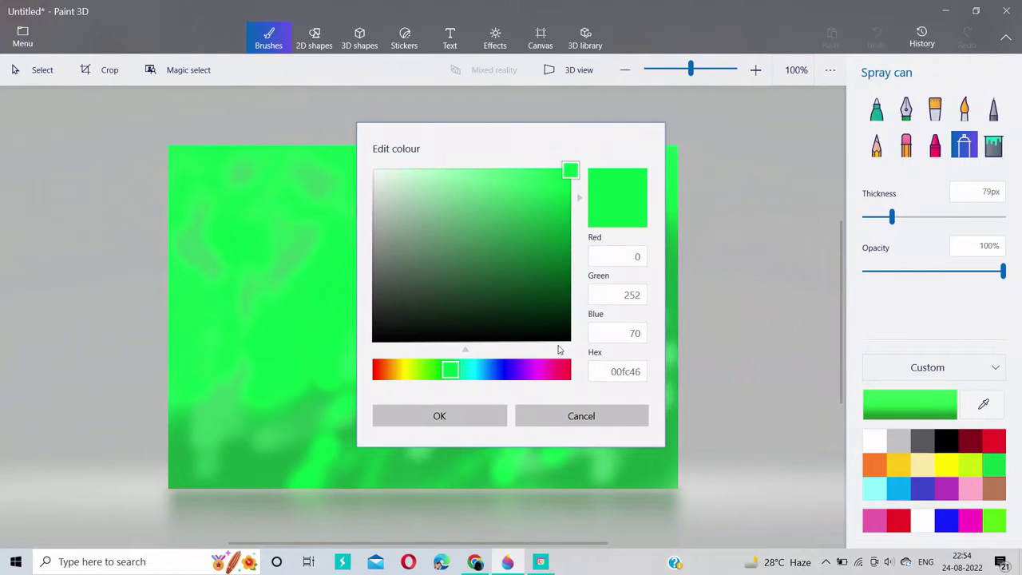
pyautogui.moveTo(453, 377); pyautogui.dragTo(470, 377)
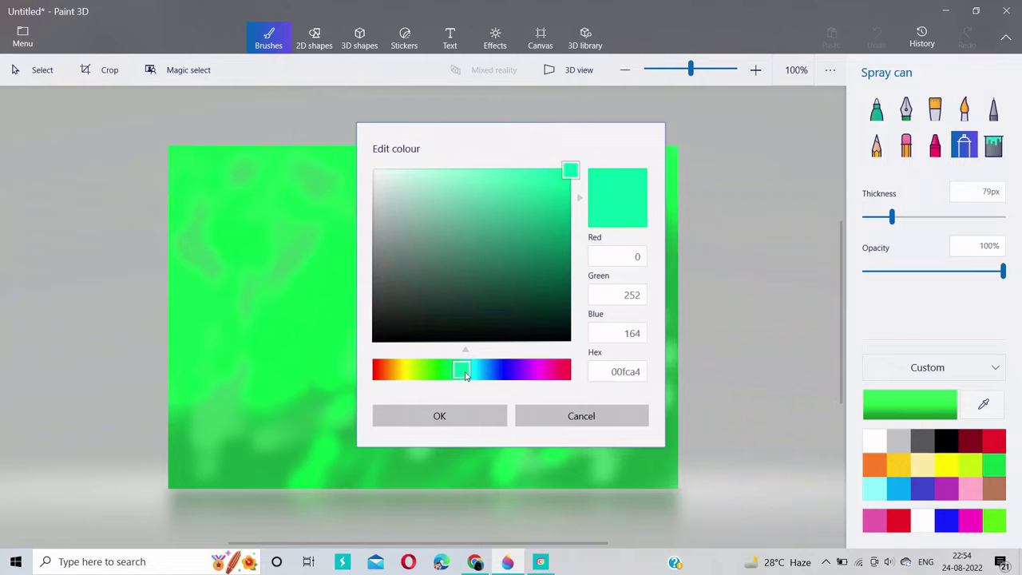
pyautogui.click(467, 416)
pyautogui.moveTo(420, 306); pyautogui.dragTo(493, 336)
pyautogui.moveTo(456, 259)
pyautogui.mouseDown()
pyautogui.moveTo(519, 290)
pyautogui.moveTo(404, 213)
pyautogui.moveTo(605, 160)
pyautogui.moveTo(624, 220)
pyautogui.mouseUp()
# - Blend turquoise over the canvas at 300px thickness, then lower the opacity to 26% for the lower right corner
pyautogui.moveTo(891, 216); pyautogui.dragTo(1004, 217)
pyautogui.moveTo(451, 159)
pyautogui.mouseDown()
pyautogui.moveTo(51, 167)
pyautogui.moveTo(469, 159)
pyautogui.moveTo(178, 376)
pyautogui.moveTo(944, 297)
pyautogui.mouseUp()
pyautogui.click(900, 270)
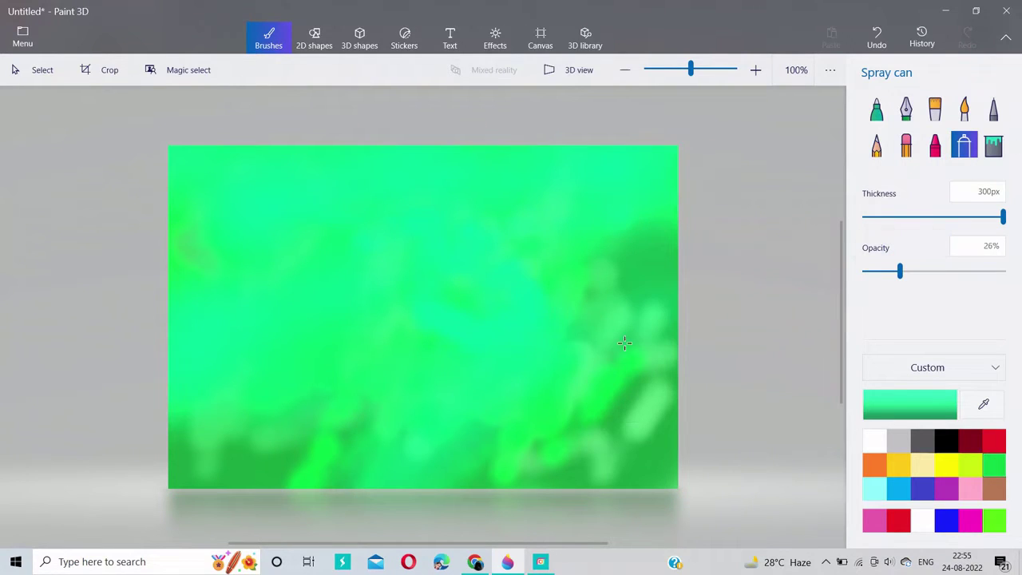
pyautogui.moveTo(663, 383); pyautogui.dragTo(609, 475)
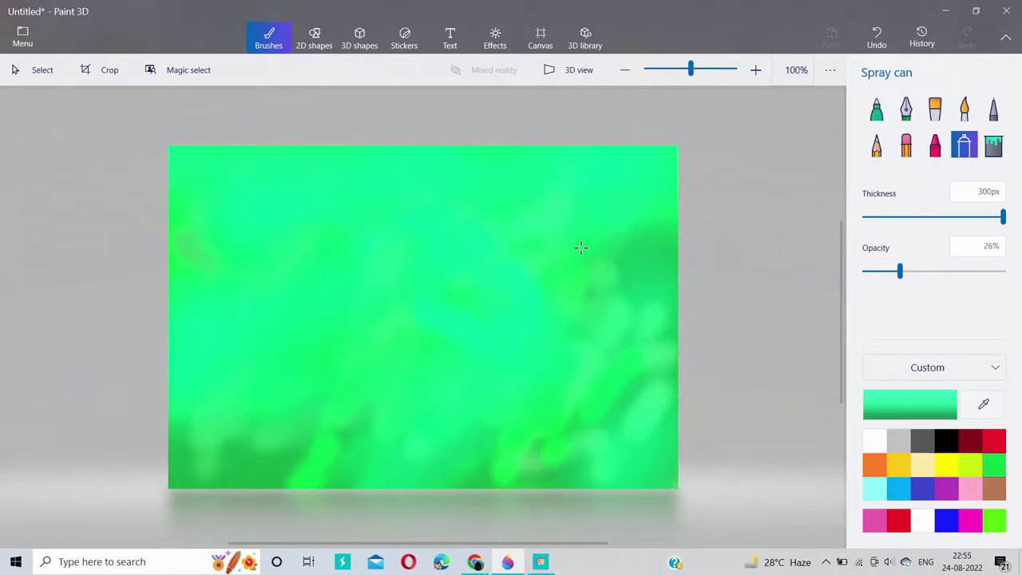
# - Spray soft black patches at 300px and 26% opacity across the centre, right side and upper left
pyautogui.click(945, 440)
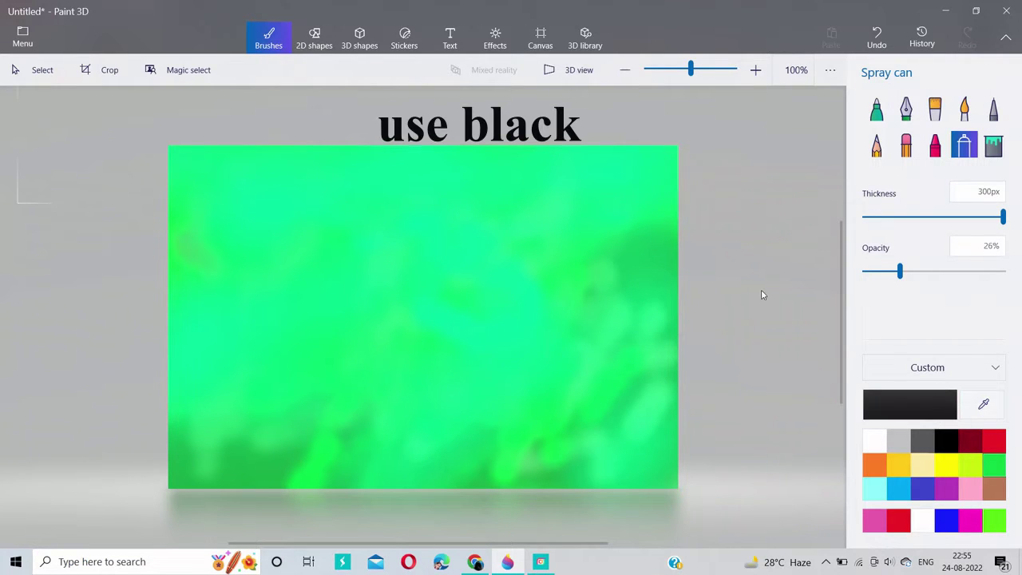
pyautogui.moveTo(517, 340); pyautogui.dragTo(522, 338)
pyautogui.moveTo(360, 375); pyautogui.dragTo(351, 360)
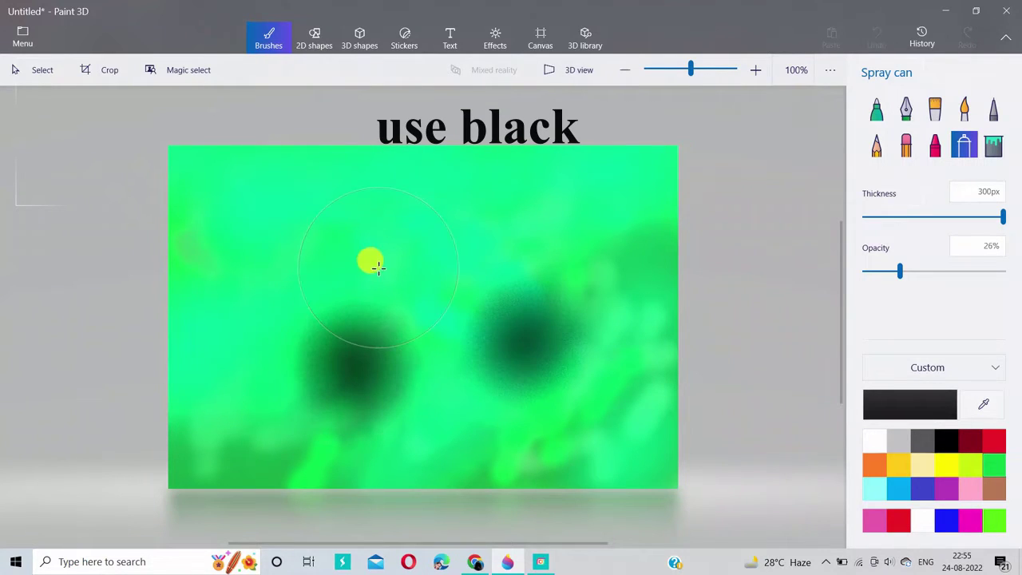
pyautogui.moveTo(369, 260)
pyautogui.mouseDown()
pyautogui.moveTo(445, 309)
pyautogui.moveTo(446, 341)
pyautogui.moveTo(297, 307)
pyautogui.moveTo(343, 391)
pyautogui.moveTo(546, 397)
pyautogui.moveTo(590, 346)
pyautogui.moveTo(586, 265)
pyautogui.moveTo(495, 185)
pyautogui.mouseUp()
pyautogui.moveTo(271, 195); pyautogui.dragTo(305, 199)
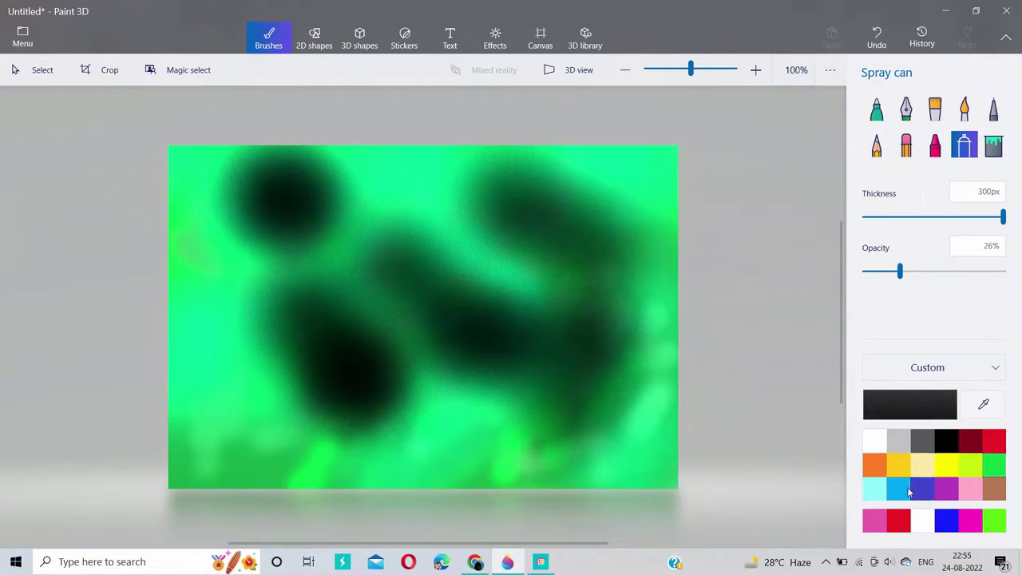
# - Soften the black patches with the palette green, and spray light green 39ff71 across the upper middle
pyautogui.click(994, 464)
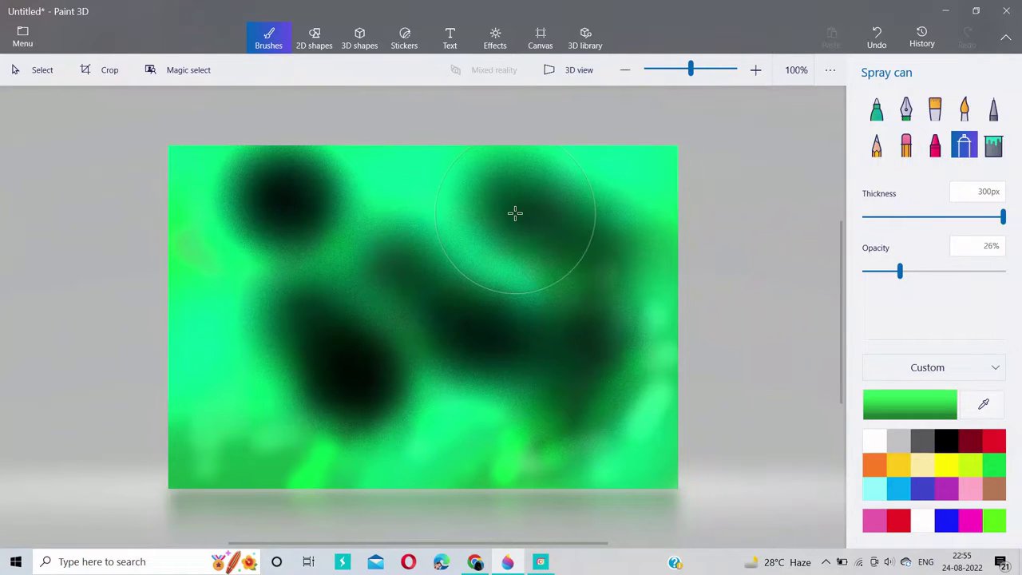
pyautogui.moveTo(514, 212)
pyautogui.mouseDown()
pyautogui.moveTo(347, 413)
pyautogui.moveTo(212, 27)
pyautogui.moveTo(264, 205)
pyautogui.moveTo(275, 209)
pyautogui.mouseUp()
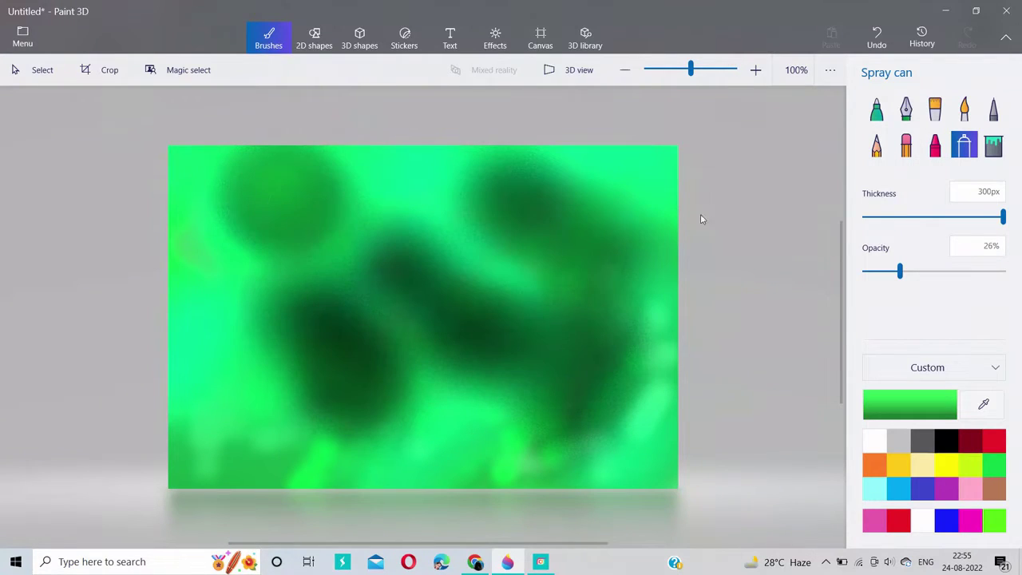
pyautogui.click(882, 404)
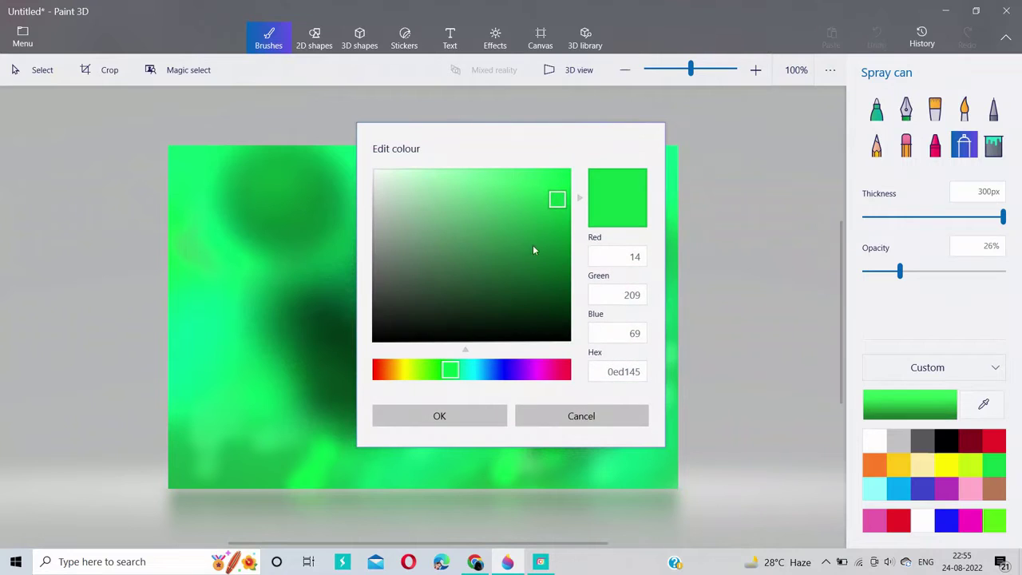
pyautogui.click(559, 206)
pyautogui.moveTo(559, 206); pyautogui.dragTo(528, 173)
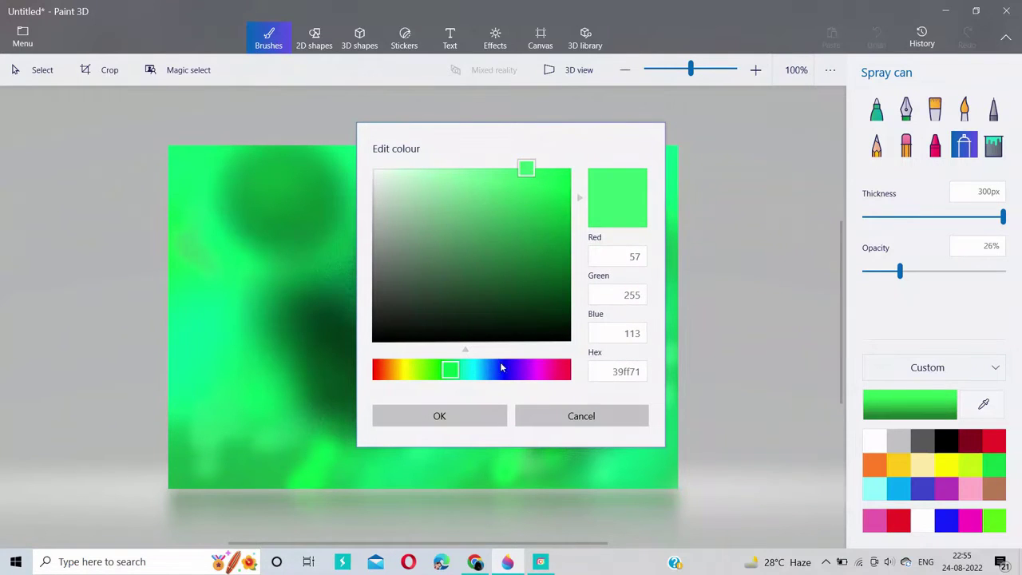
pyautogui.click(423, 414)
pyautogui.moveTo(330, 199)
pyautogui.mouseDown()
pyautogui.moveTo(431, 258)
pyautogui.moveTo(308, 385)
pyautogui.moveTo(410, 248)
pyautogui.moveTo(311, 247)
pyautogui.moveTo(487, 171)
pyautogui.mouseUp()
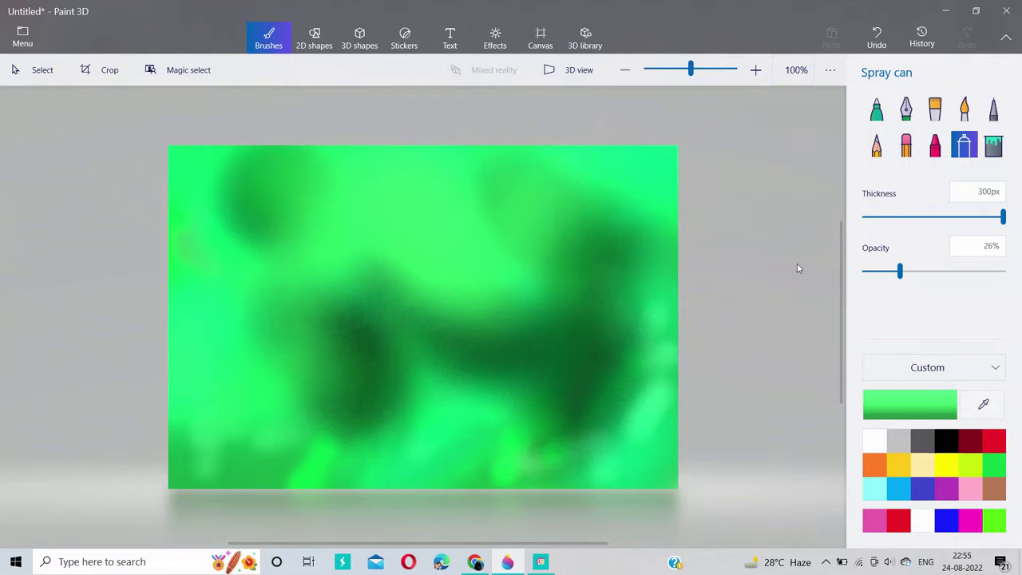
# - Mix dark green 2c844f and spray faint patches at 26% opacity in the upper middle and lower left
pyautogui.click(919, 402)
pyautogui.click(504, 251)
pyautogui.click(472, 413)
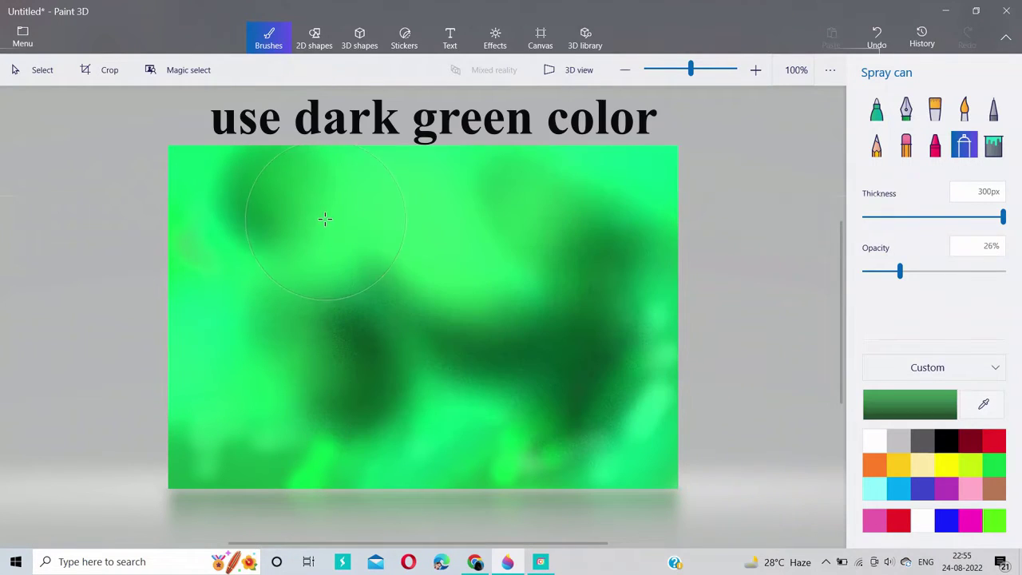
pyautogui.moveTo(324, 218)
pyautogui.mouseDown()
pyautogui.moveTo(408, 216)
pyautogui.moveTo(431, 239)
pyautogui.mouseUp()
pyautogui.moveTo(257, 335)
pyautogui.mouseDown()
pyautogui.moveTo(221, 367)
pyautogui.moveTo(230, 403)
pyautogui.mouseUp()
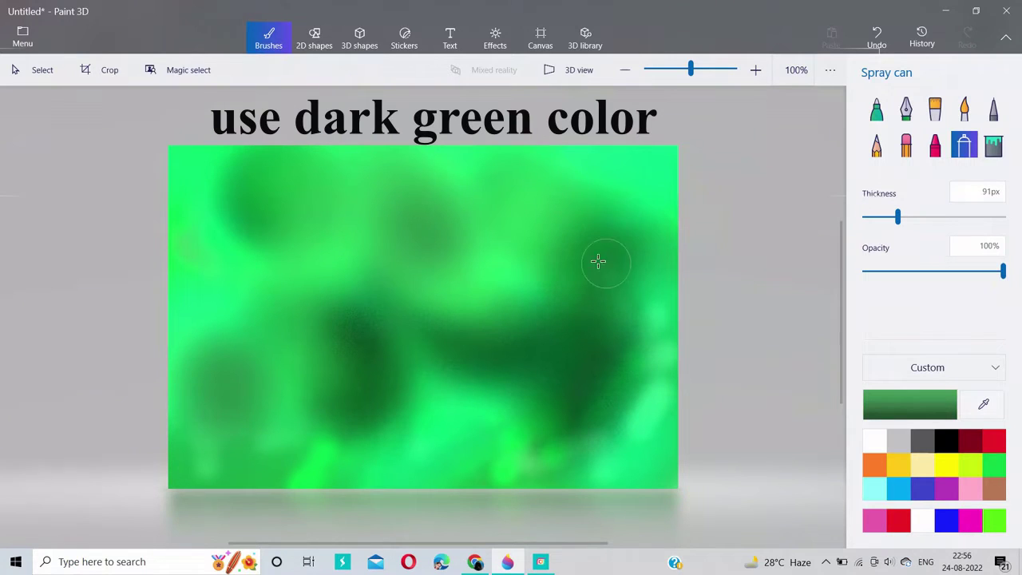
# - Spray winding dark green strokes across the canvas at 91px thickness and 100% opacity
pyautogui.moveTo(511, 256)
pyautogui.mouseDown()
pyautogui.moveTo(506, 216)
pyautogui.moveTo(426, 176)
pyautogui.moveTo(617, 152)
pyautogui.moveTo(540, 209)
pyautogui.moveTo(547, 164)
pyautogui.mouseUp()
pyautogui.moveTo(337, 308)
pyautogui.mouseDown()
pyautogui.moveTo(326, 252)
pyautogui.moveTo(266, 220)
pyautogui.moveTo(295, 223)
pyautogui.moveTo(272, 217)
pyautogui.moveTo(269, 180)
pyautogui.moveTo(301, 162)
pyautogui.moveTo(337, 303)
pyautogui.moveTo(432, 348)
pyautogui.mouseUp()
pyautogui.moveTo(188, 315)
pyautogui.mouseDown()
pyautogui.moveTo(300, 363)
pyautogui.moveTo(215, 324)
pyautogui.moveTo(298, 353)
pyautogui.moveTo(311, 381)
pyautogui.moveTo(454, 398)
pyautogui.moveTo(372, 390)
pyautogui.moveTo(490, 444)
pyautogui.mouseUp()
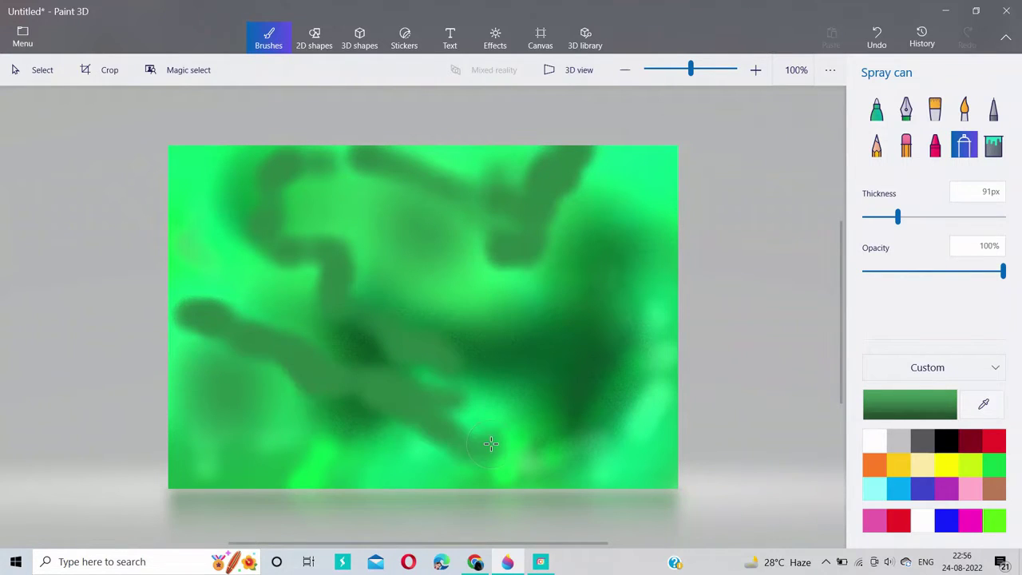
pyautogui.moveTo(461, 393); pyautogui.dragTo(552, 364)
pyautogui.moveTo(614, 279)
pyautogui.mouseDown()
pyautogui.moveTo(538, 390)
pyautogui.moveTo(643, 363)
pyautogui.mouseUp()
pyautogui.moveTo(451, 265)
pyautogui.mouseDown()
pyautogui.moveTo(436, 263)
pyautogui.moveTo(514, 307)
pyautogui.mouseUp()
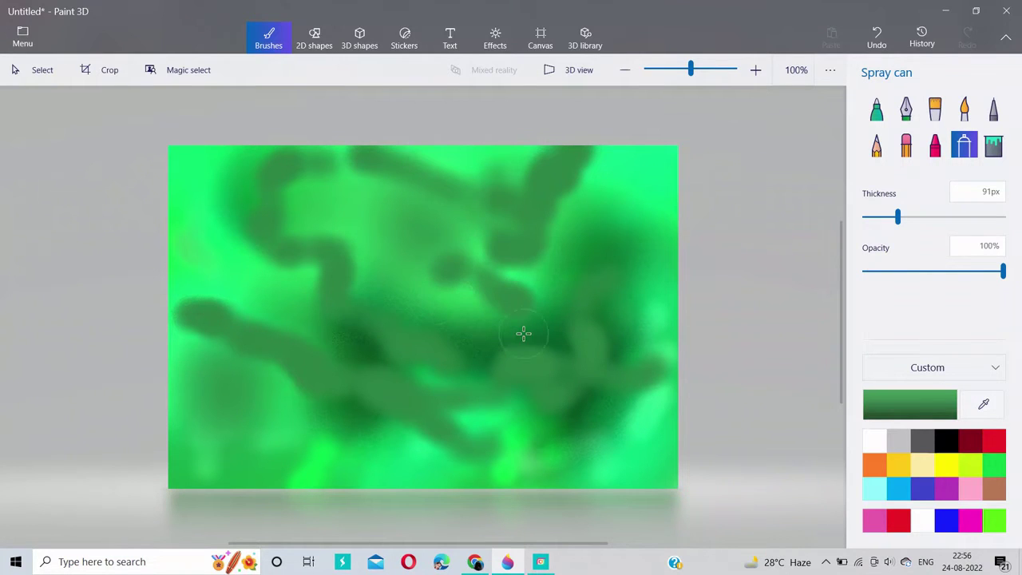
pyautogui.moveTo(368, 443)
pyautogui.mouseDown()
pyautogui.moveTo(165, 418)
pyautogui.moveTo(340, 422)
pyautogui.moveTo(524, 461)
pyautogui.mouseUp()
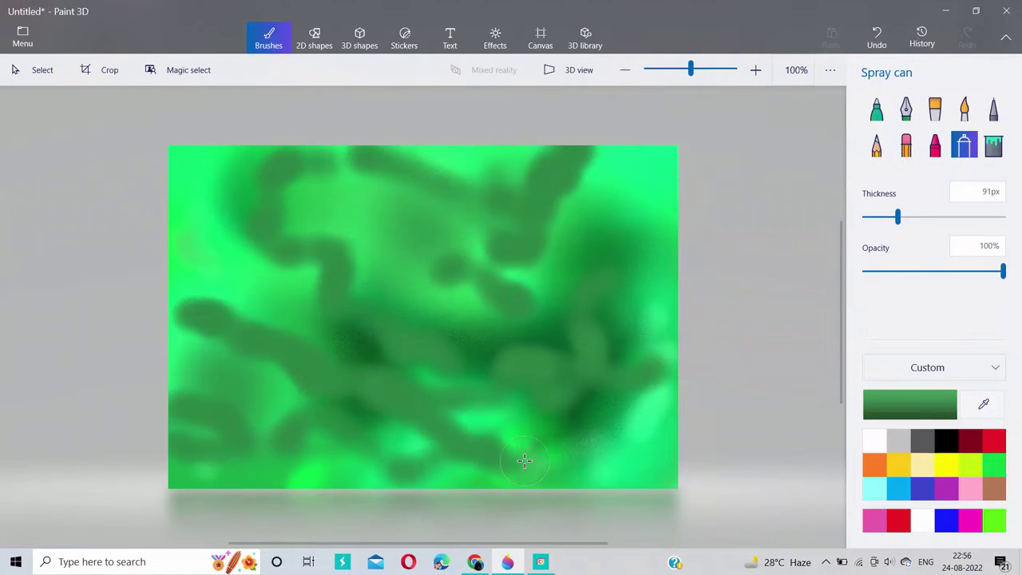
# - Mix light green-blue 2beaa1 and mist it over the upper strokes at 300px thickness and 9% opacity
pyautogui.click(936, 404)
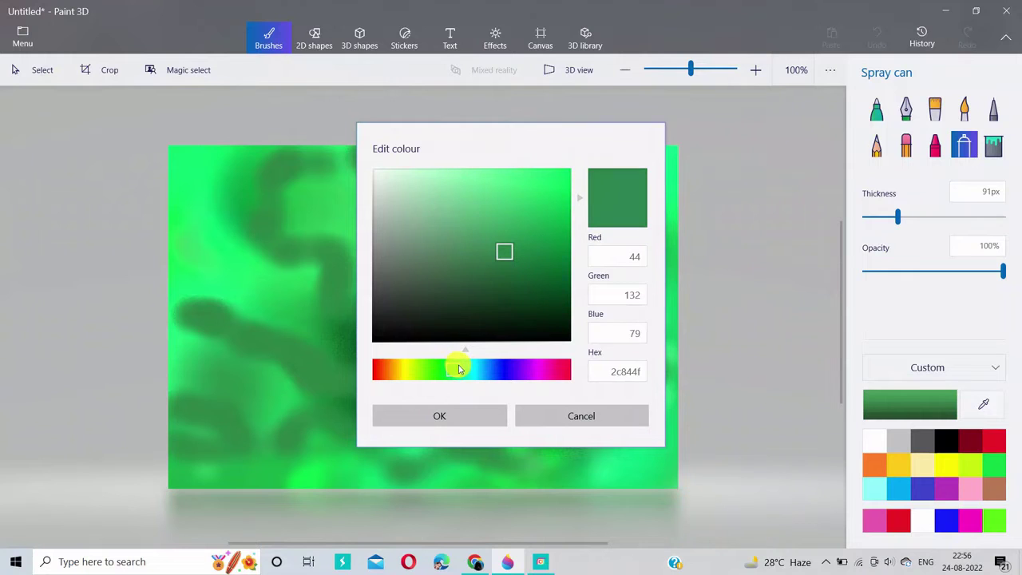
pyautogui.moveTo(506, 225); pyautogui.dragTo(536, 181)
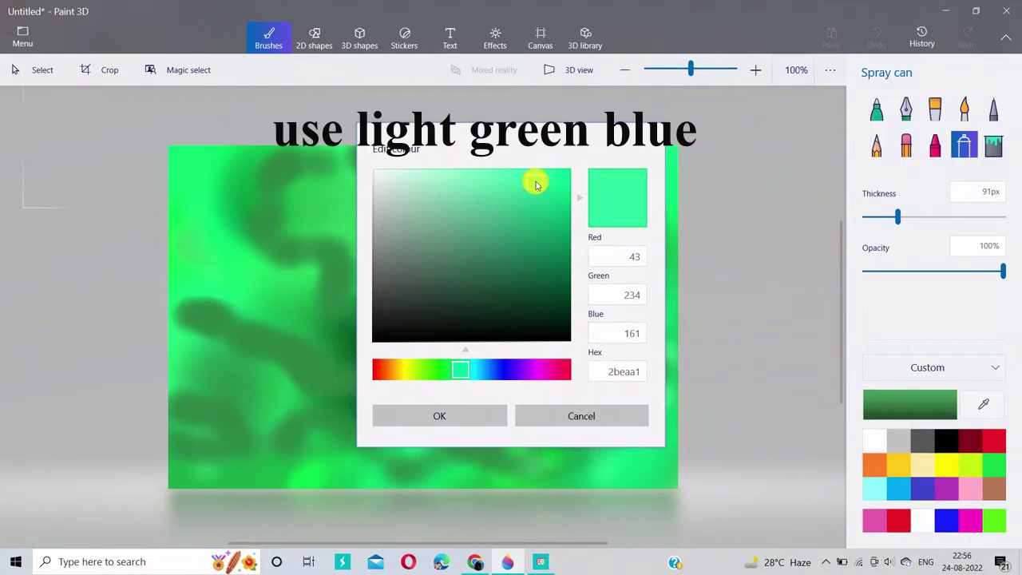
pyautogui.click(440, 416)
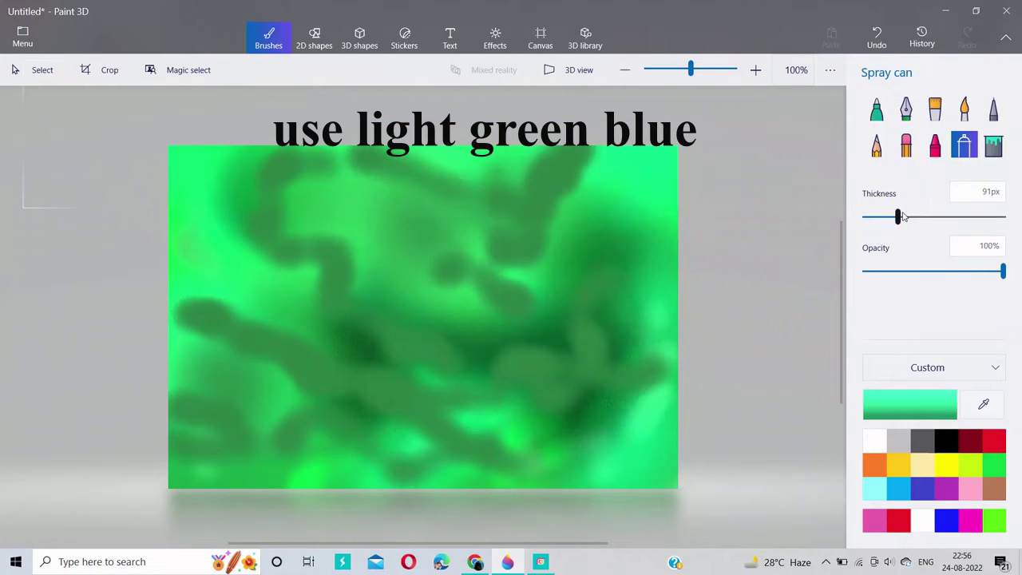
pyautogui.click(877, 272)
pyautogui.moveTo(511, 196)
pyautogui.mouseDown()
pyautogui.moveTo(343, 350)
pyautogui.moveTo(559, 250)
pyautogui.moveTo(353, 343)
pyautogui.moveTo(501, 214)
pyautogui.moveTo(583, 252)
pyautogui.moveTo(606, 48)
pyautogui.moveTo(593, 351)
pyautogui.moveTo(652, 191)
pyautogui.moveTo(654, 85)
pyautogui.mouseUp()
pyautogui.moveTo(403, 246)
pyautogui.mouseDown()
pyautogui.moveTo(367, 200)
pyautogui.moveTo(231, 173)
pyautogui.moveTo(390, 435)
pyautogui.moveTo(202, 288)
pyautogui.moveTo(282, 429)
pyautogui.moveTo(327, 132)
pyautogui.moveTo(391, 75)
pyautogui.moveTo(520, 168)
pyautogui.moveTo(525, 234)
pyautogui.mouseUp()
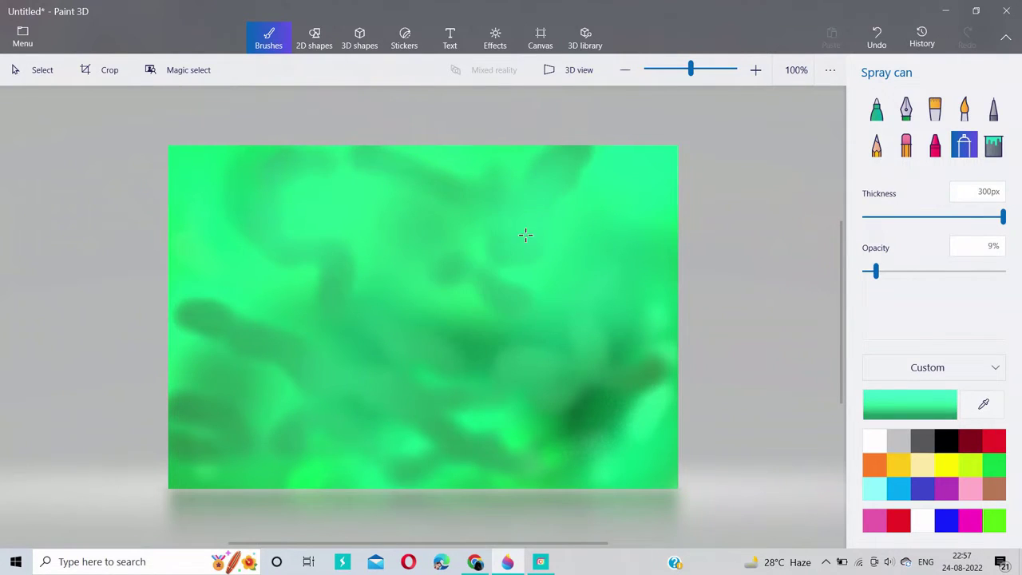
# - Fade the lower strokes with light green-blue mist and build up a clear glowing area in the centre
pyautogui.moveTo(200, 346)
pyautogui.mouseDown()
pyautogui.moveTo(183, 360)
pyautogui.moveTo(151, 248)
pyautogui.moveTo(306, 333)
pyautogui.moveTo(639, 307)
pyautogui.moveTo(711, 362)
pyautogui.mouseUp()
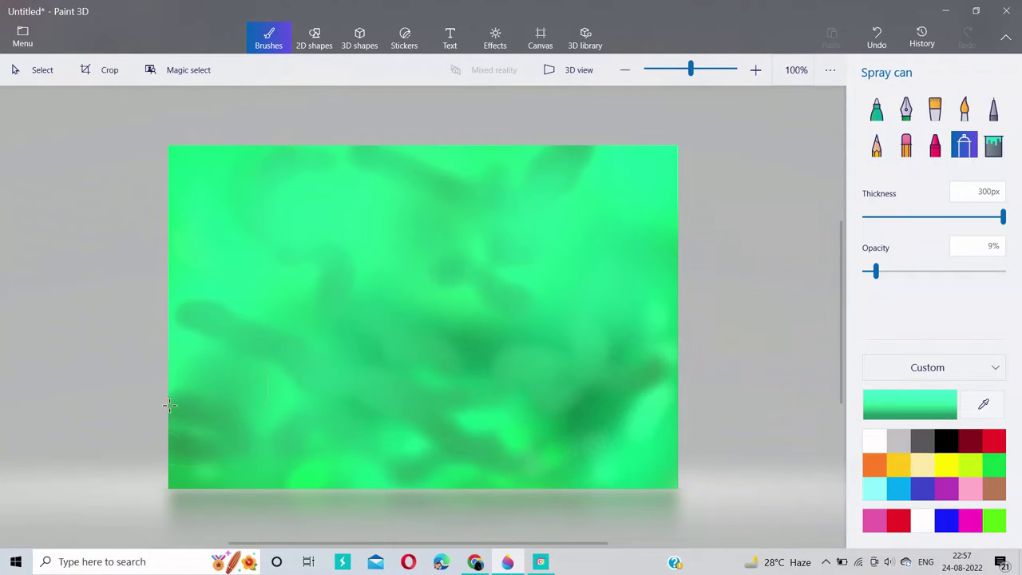
pyautogui.moveTo(170, 404); pyautogui.dragTo(195, 447)
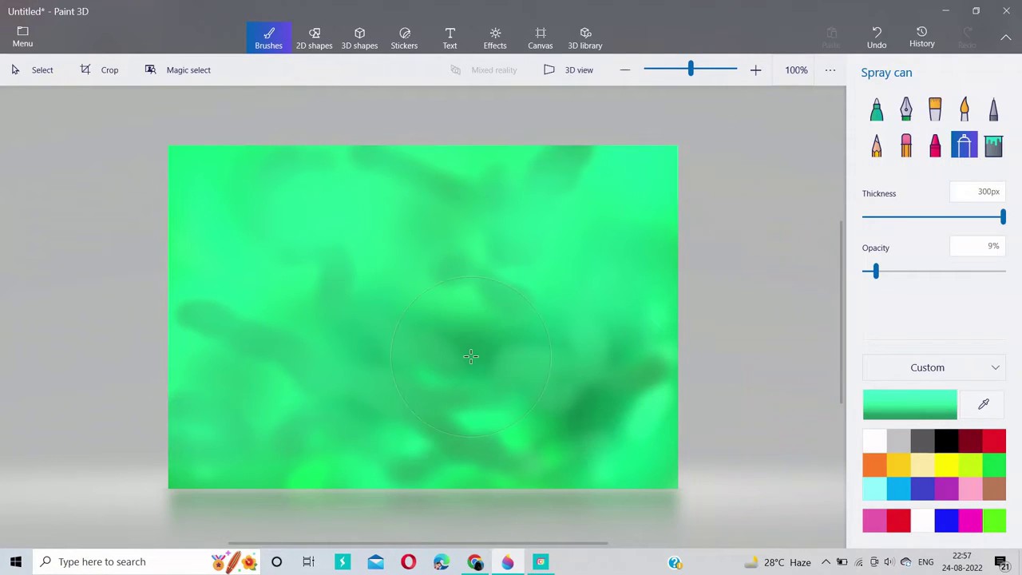
pyautogui.moveTo(470, 356)
pyautogui.mouseDown()
pyautogui.moveTo(456, 328)
pyautogui.moveTo(366, 319)
pyautogui.moveTo(436, 287)
pyautogui.moveTo(434, 344)
pyautogui.moveTo(445, 360)
pyautogui.moveTo(473, 353)
pyautogui.moveTo(386, 401)
pyautogui.moveTo(397, 296)
pyautogui.moveTo(379, 335)
pyautogui.moveTo(424, 233)
pyautogui.moveTo(408, 261)
pyautogui.moveTo(368, 253)
pyautogui.moveTo(419, 373)
pyautogui.moveTo(447, 294)
pyautogui.mouseUp()
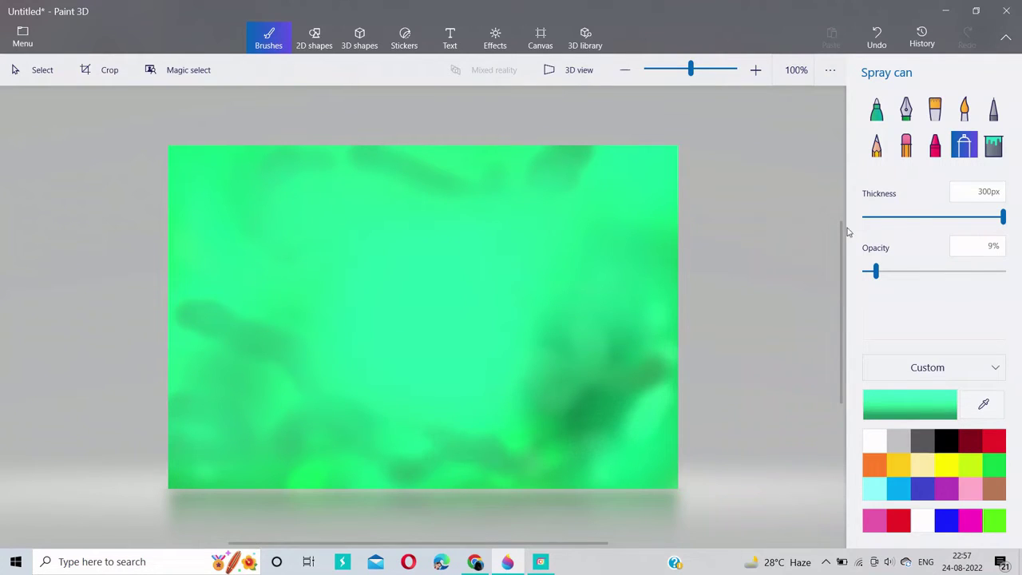
# - Draw the mermaid's upper body and slender lower body at the canvas centre with a black marker, 14px thick at 100% opacity
pyautogui.click(947, 441)
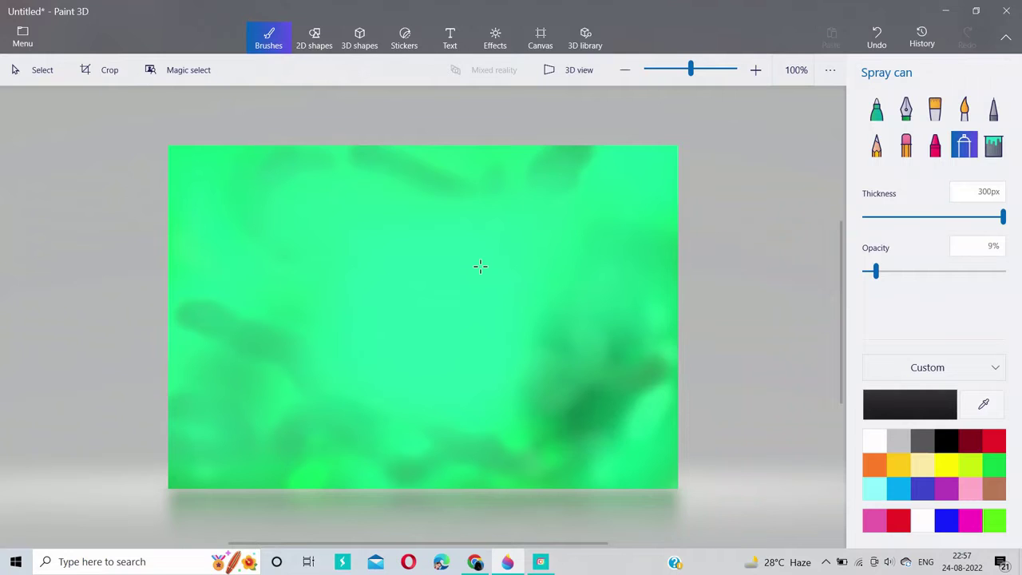
pyautogui.click(876, 109)
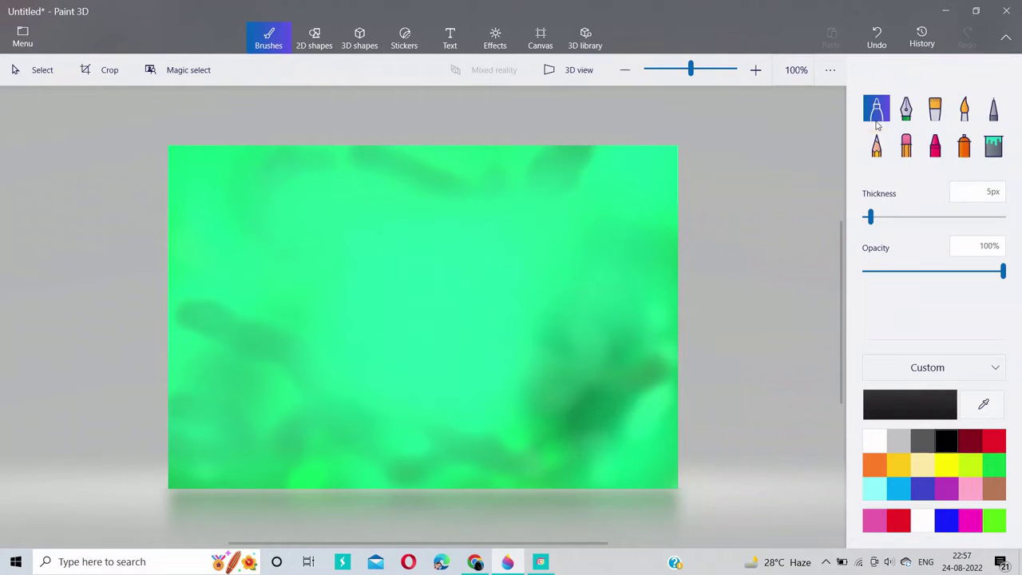
pyautogui.click(396, 273)
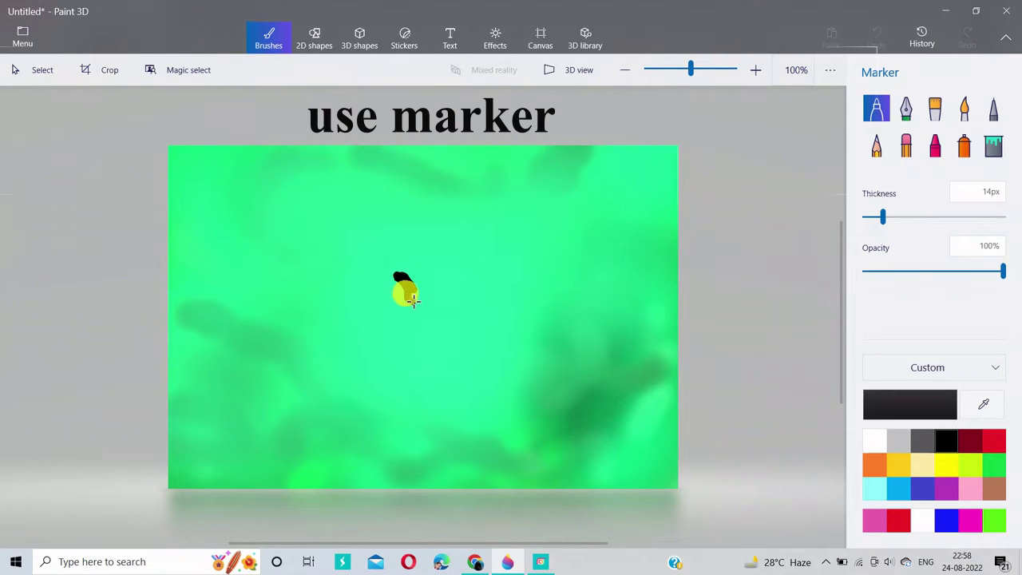
pyautogui.moveTo(413, 299); pyautogui.dragTo(484, 338)
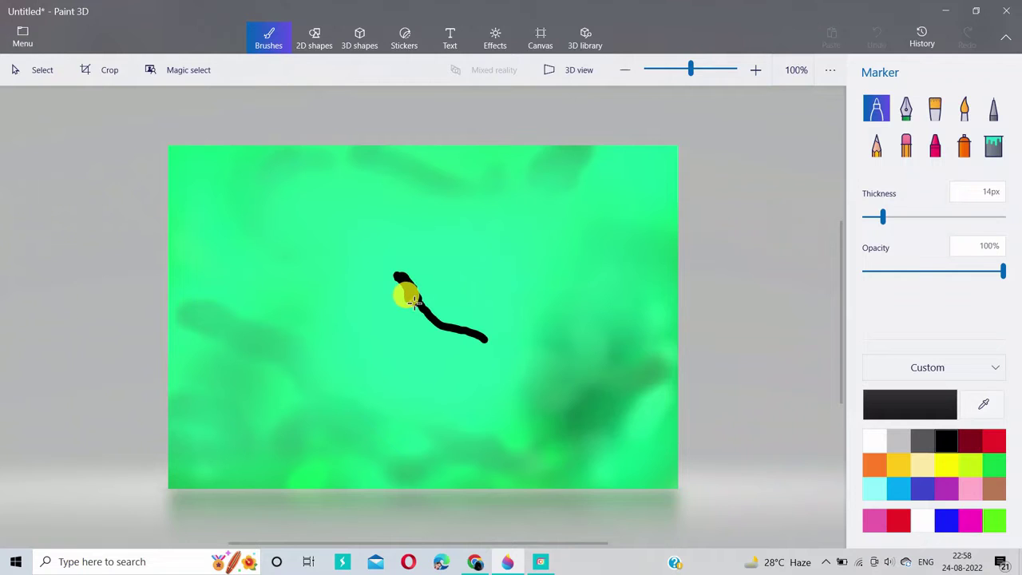
pyautogui.moveTo(441, 329); pyautogui.dragTo(484, 338)
pyautogui.moveTo(429, 304)
pyautogui.mouseDown()
pyautogui.moveTo(449, 301)
pyautogui.moveTo(505, 341)
pyautogui.mouseUp()
pyautogui.moveTo(441, 319)
pyautogui.mouseDown()
pyautogui.moveTo(452, 306)
pyautogui.moveTo(431, 308)
pyautogui.moveTo(478, 327)
pyautogui.mouseUp()
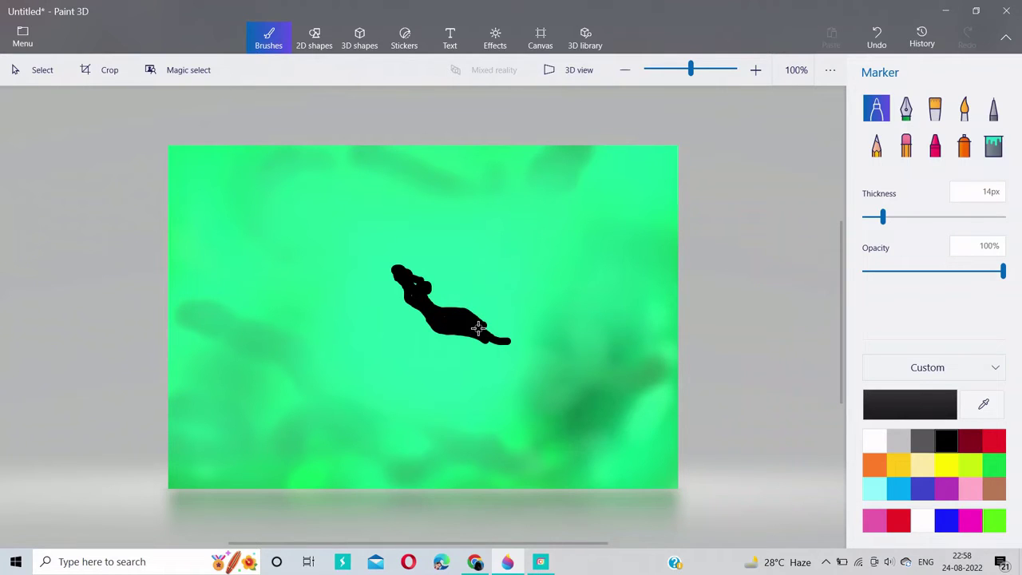
pyautogui.hotkey('ctrl', 'z')
pyautogui.hotkey('ctrl', 'z')
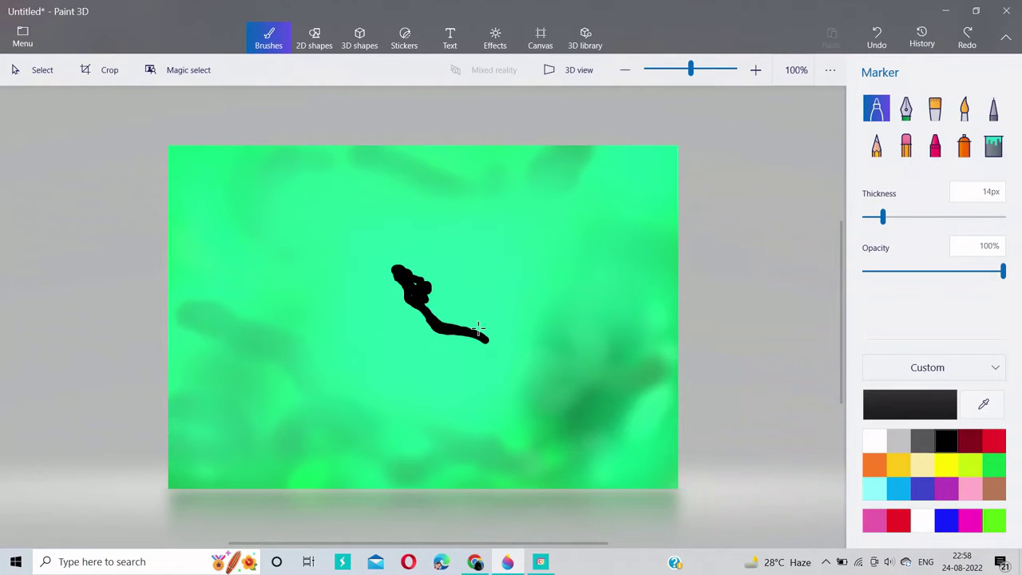
# - Fill out the mermaid silhouette in black, thickening the hips and chest, extending the head and smoothing the back
pyautogui.click(424, 301)
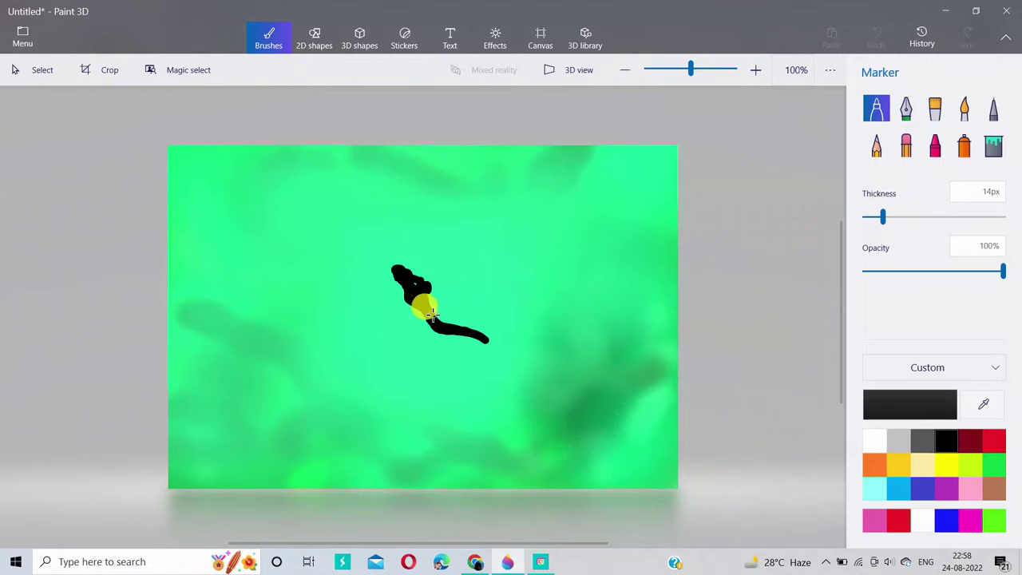
pyautogui.moveTo(430, 314)
pyautogui.mouseDown()
pyautogui.moveTo(459, 326)
pyautogui.moveTo(431, 313)
pyautogui.moveTo(405, 273)
pyautogui.mouseUp()
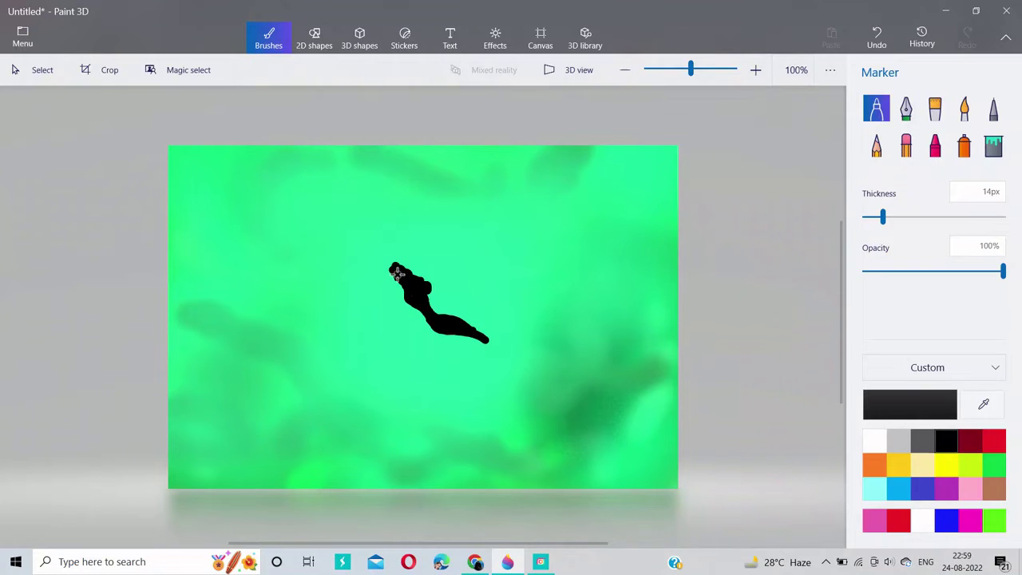
pyautogui.moveTo(396, 272); pyautogui.dragTo(397, 276)
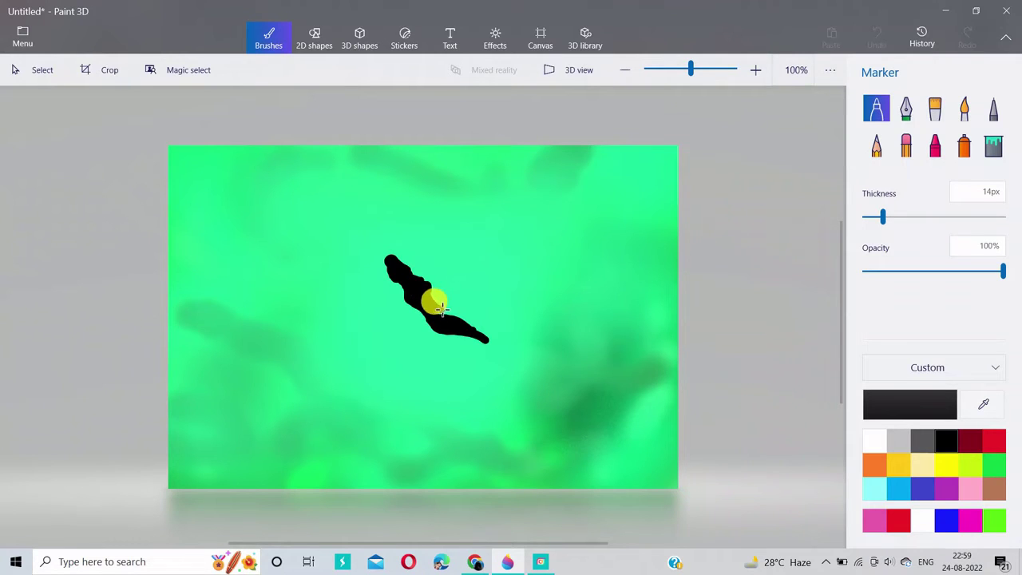
pyautogui.moveTo(442, 307); pyautogui.dragTo(474, 323)
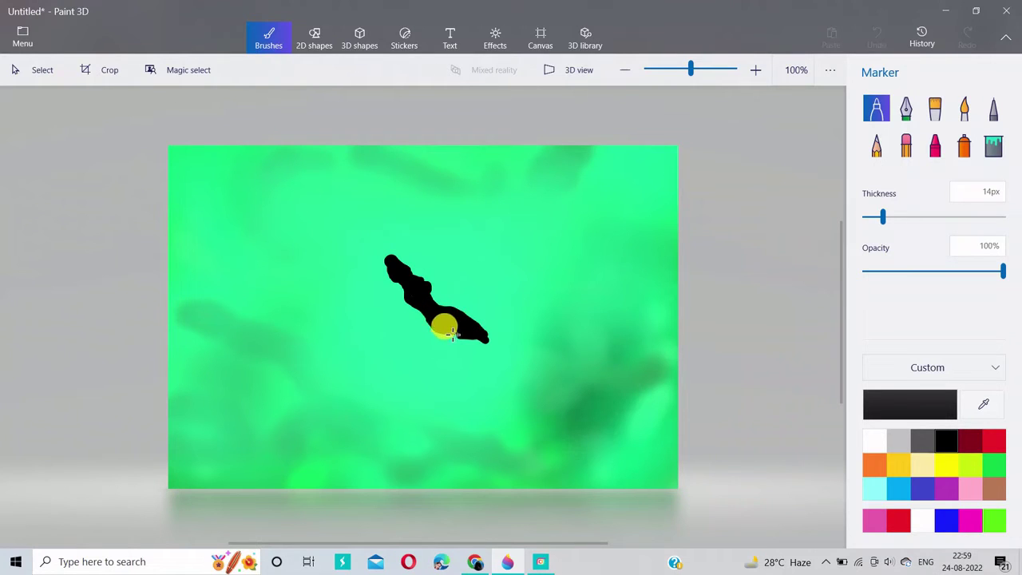
pyautogui.moveTo(452, 333); pyautogui.dragTo(474, 332)
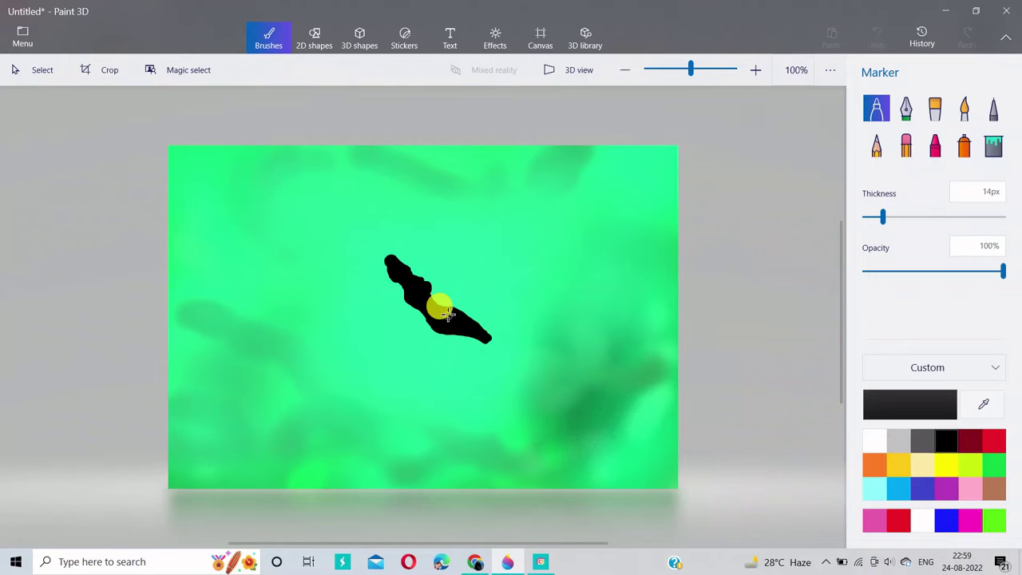
pyautogui.moveTo(428, 292); pyautogui.dragTo(407, 269)
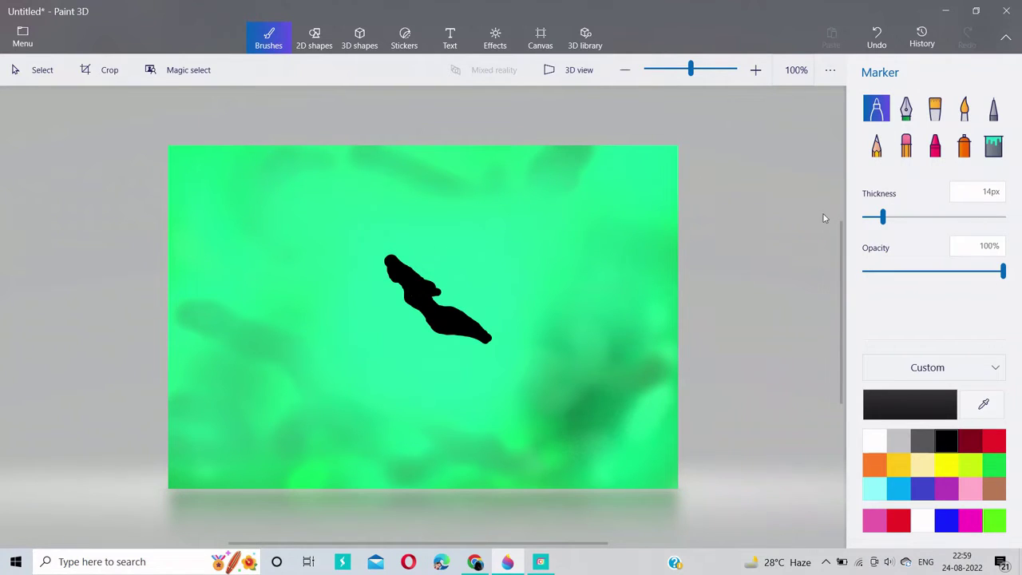
# - Outline two tail fins at the mermaid's lower end with the black marker at 6px thickness
pyautogui.click(870, 217)
pyautogui.moveTo(485, 337); pyautogui.dragTo(485, 380)
pyautogui.moveTo(489, 341)
pyautogui.mouseDown()
pyautogui.moveTo(537, 358)
pyautogui.moveTo(490, 339)
pyautogui.moveTo(547, 348)
pyautogui.mouseUp()
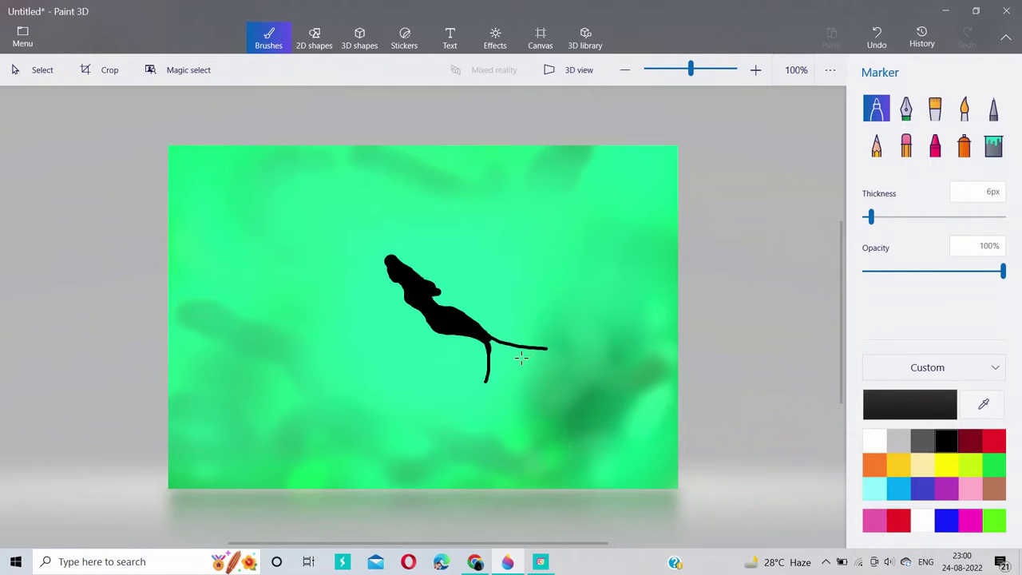
pyautogui.moveTo(485, 383)
pyautogui.mouseDown()
pyautogui.moveTo(489, 338)
pyautogui.moveTo(543, 350)
pyautogui.moveTo(490, 342)
pyautogui.mouseUp()
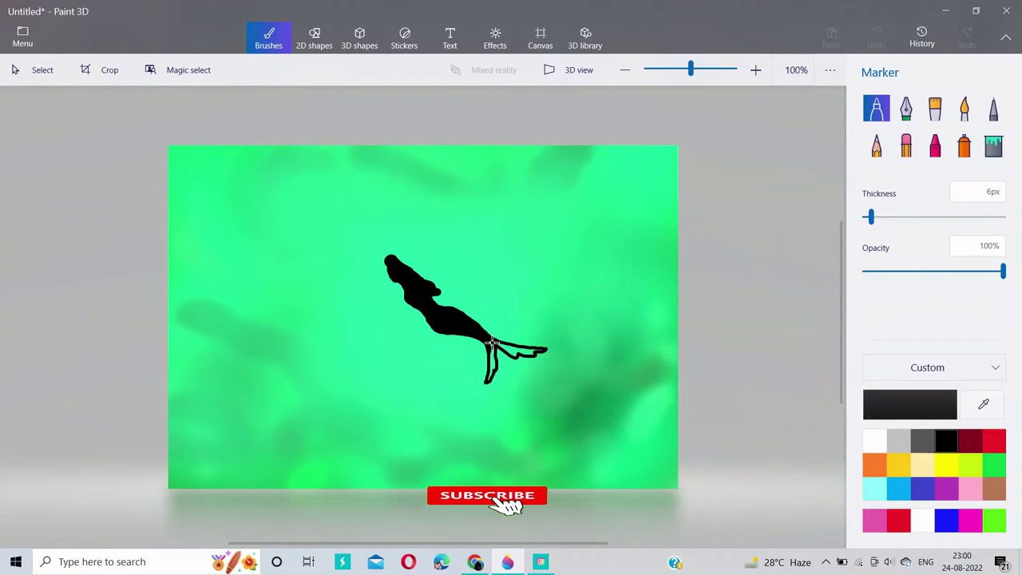
# - Fill both tail fins solid black with the marker at 12px thickness
pyautogui.moveTo(870, 216); pyautogui.dragTo(881, 218)
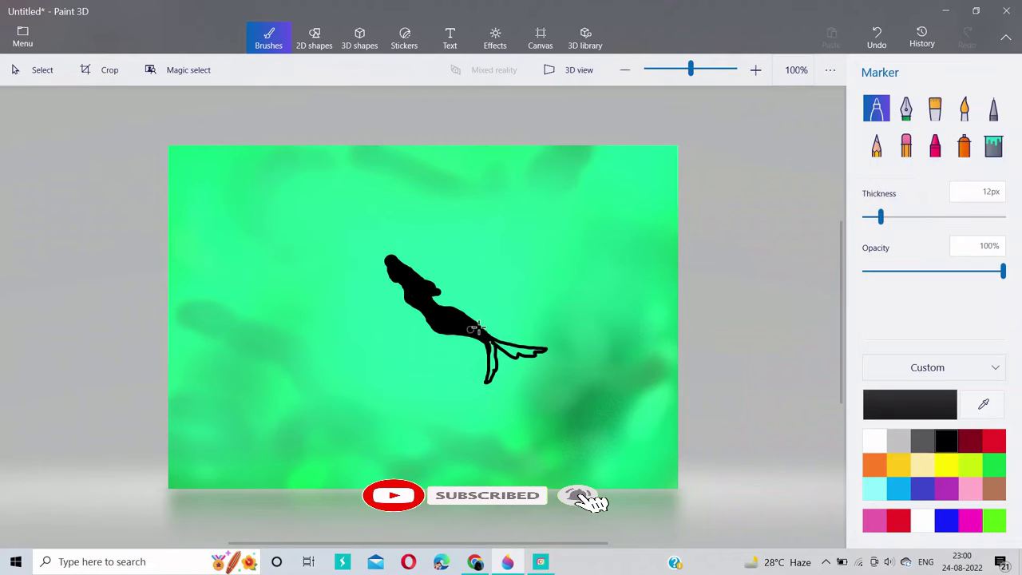
pyautogui.moveTo(479, 345)
pyautogui.mouseDown()
pyautogui.moveTo(489, 376)
pyautogui.moveTo(495, 340)
pyautogui.moveTo(536, 348)
pyautogui.moveTo(511, 349)
pyautogui.mouseUp()
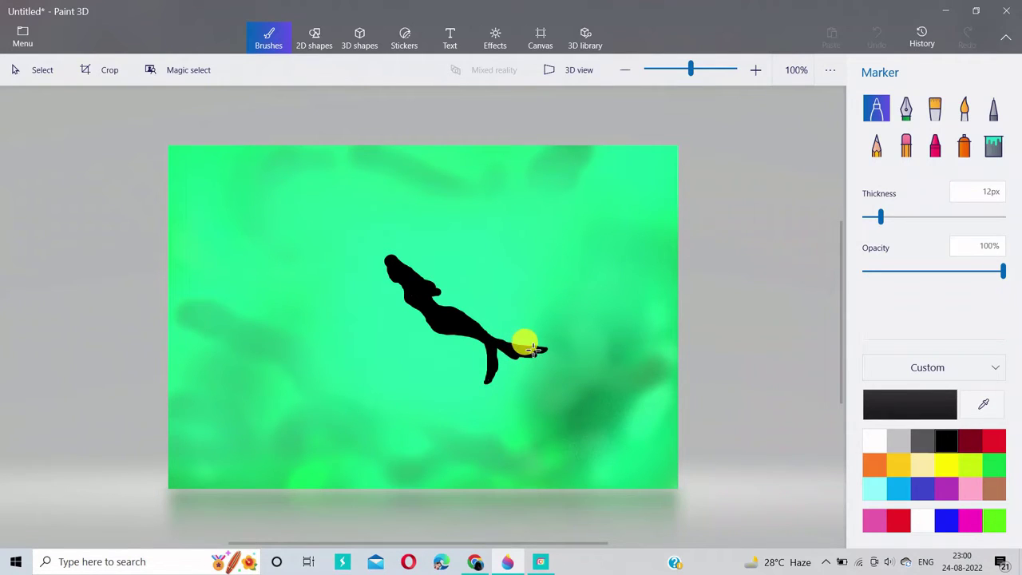
pyautogui.moveTo(533, 349); pyautogui.dragTo(542, 349)
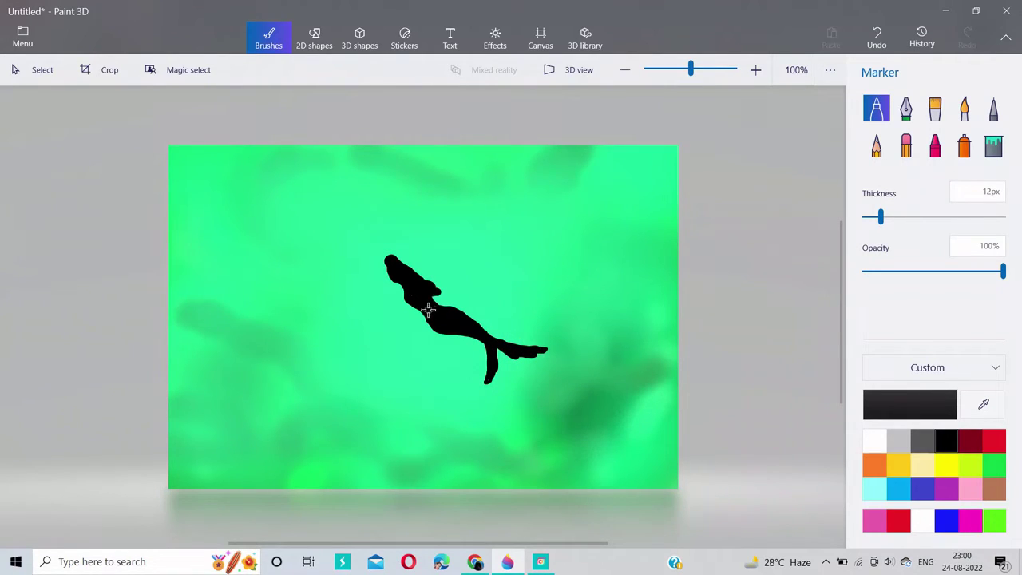
pyautogui.moveTo(423, 311)
pyautogui.mouseDown()
pyautogui.moveTo(403, 296)
pyautogui.moveTo(397, 306)
pyautogui.mouseUp()
pyautogui.hotkey('ctrl', 'z')
pyautogui.hotkey('ctrl', 'z')
# - Touch up the tail fin and torso, and draw a thin forward-reaching arm with the black marker at 5px thickness
pyautogui.moveTo(491, 351)
pyautogui.mouseDown()
pyautogui.moveTo(495, 365)
pyautogui.moveTo(487, 348)
pyautogui.moveTo(495, 343)
pyautogui.mouseUp()
pyautogui.moveTo(415, 302)
pyautogui.mouseDown()
pyautogui.moveTo(369, 290)
pyautogui.moveTo(412, 307)
pyautogui.moveTo(370, 292)
pyautogui.moveTo(431, 301)
pyautogui.mouseUp()
pyautogui.moveTo(880, 216); pyautogui.dragTo(870, 217)
pyautogui.moveTo(425, 302)
pyautogui.mouseDown()
pyautogui.moveTo(394, 292)
pyautogui.moveTo(383, 292)
pyautogui.moveTo(406, 296)
pyautogui.moveTo(380, 302)
pyautogui.mouseUp()
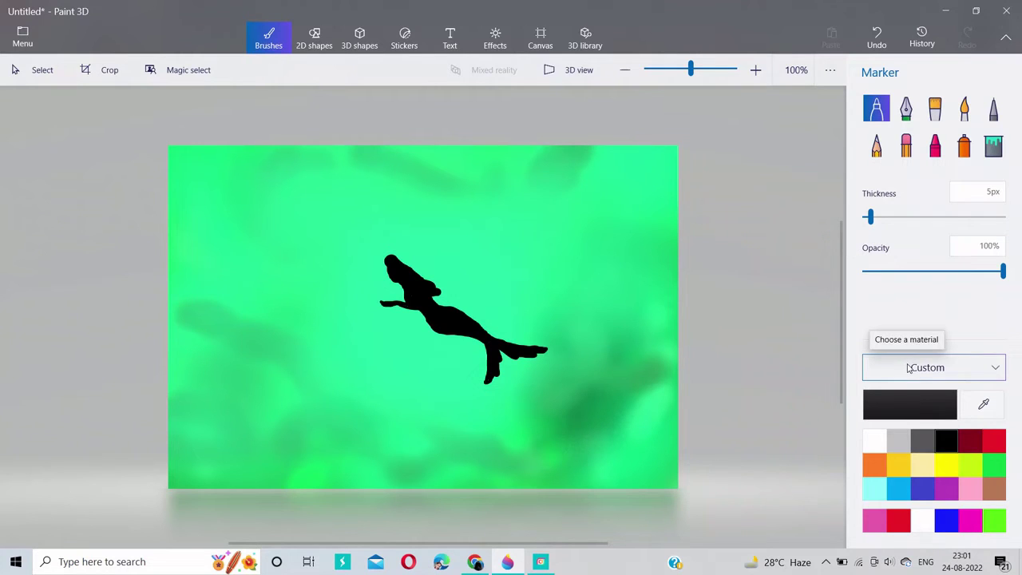
# - Mix the bright green 00ff88 as the current colour
pyautogui.click(918, 407)
pyautogui.moveTo(409, 371)
pyautogui.mouseDown()
pyautogui.moveTo(470, 372)
pyautogui.moveTo(457, 371)
pyautogui.mouseUp()
pyautogui.moveTo(514, 181); pyautogui.dragTo(570, 168)
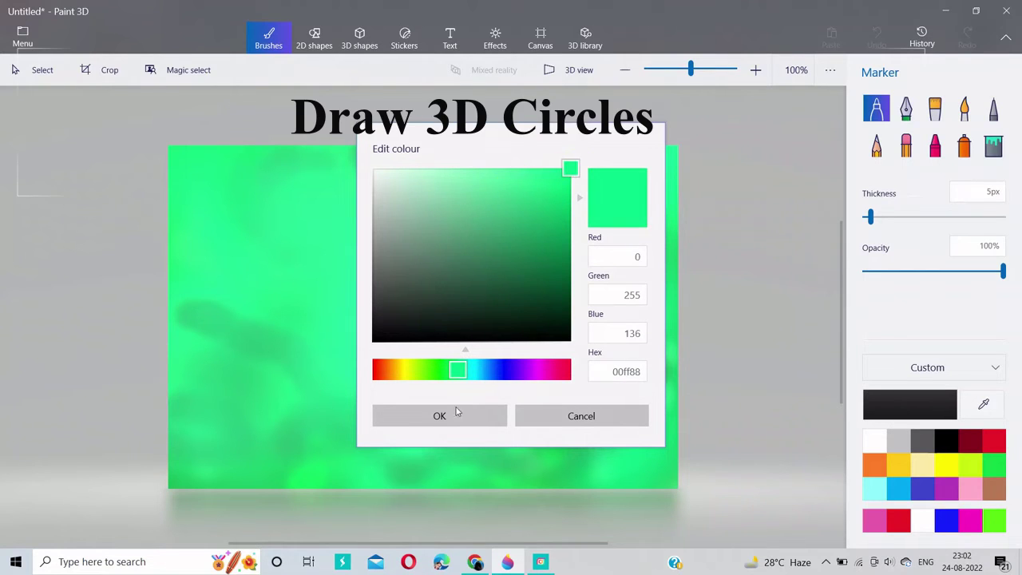
pyautogui.click(457, 412)
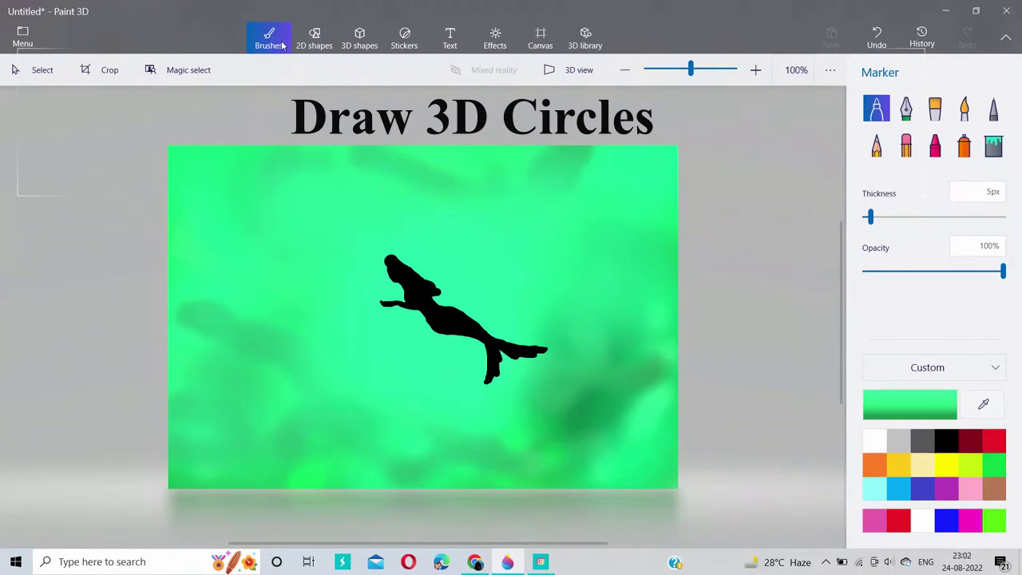
# - Place a small green 3D sphere just above the mermaid's hand and adjust its size
pyautogui.click(314, 37)
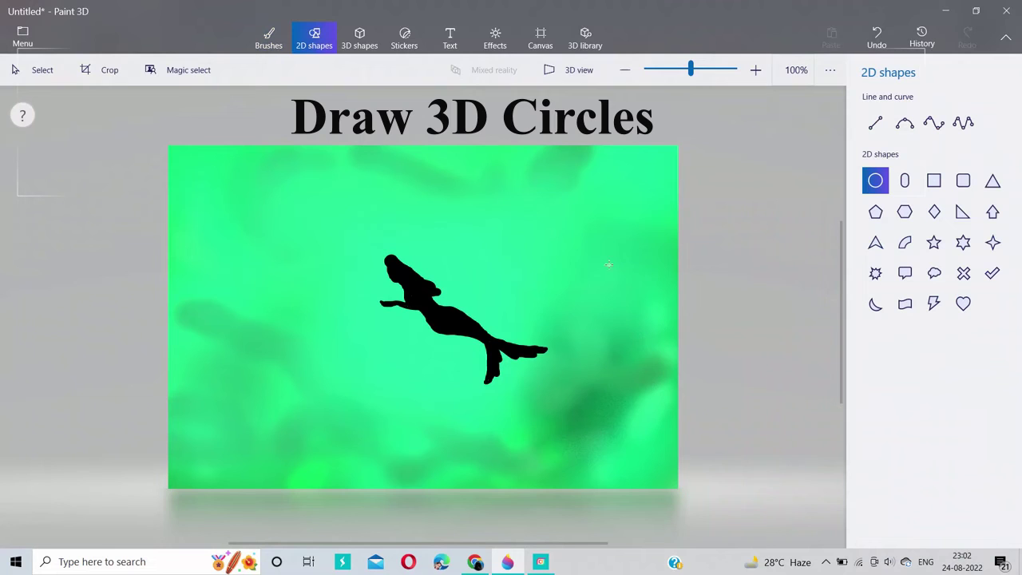
pyautogui.click(359, 37)
pyautogui.click(909, 227)
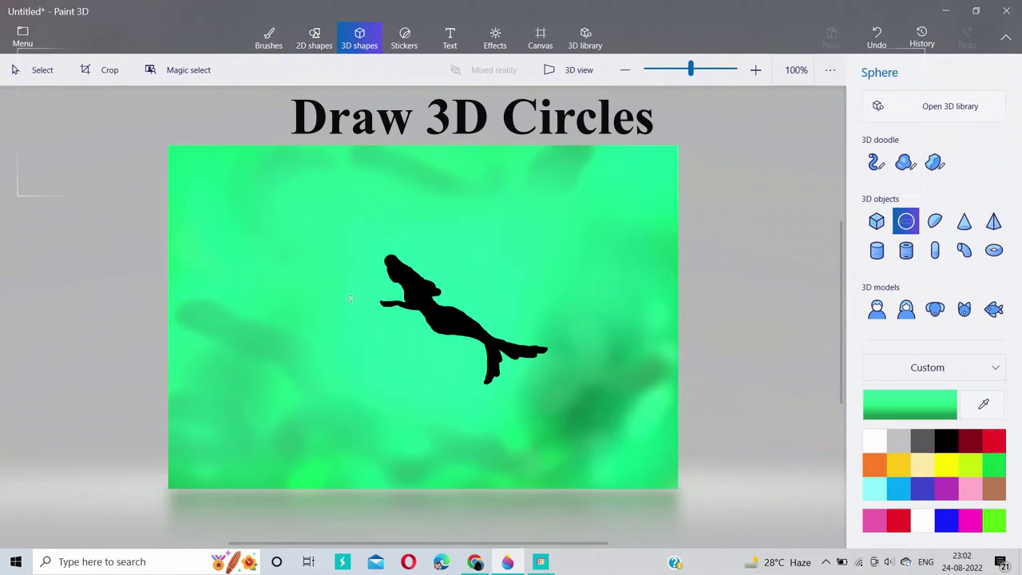
pyautogui.moveTo(360, 275); pyautogui.dragTo(403, 316)
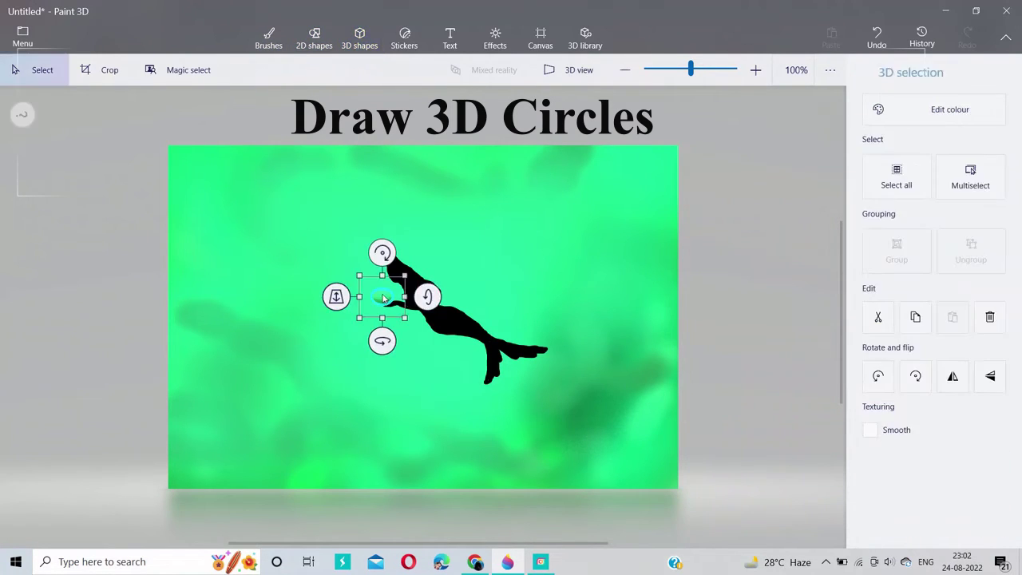
pyautogui.moveTo(359, 274); pyautogui.dragTo(383, 286)
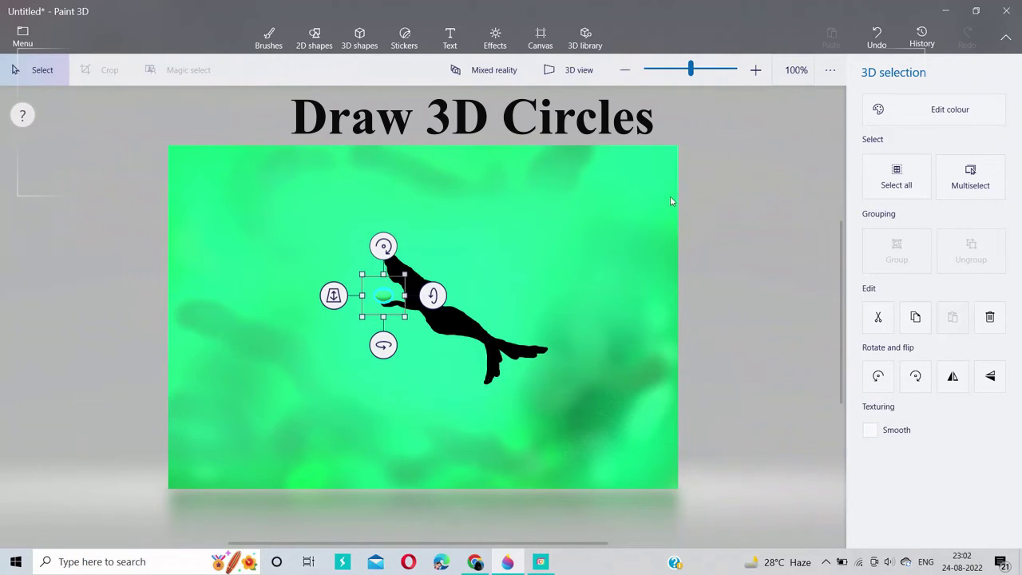
# - Draw a small unfilled circle over the sphere in the mermaid's hand with a white solid outline 10px thick
pyautogui.click(269, 39)
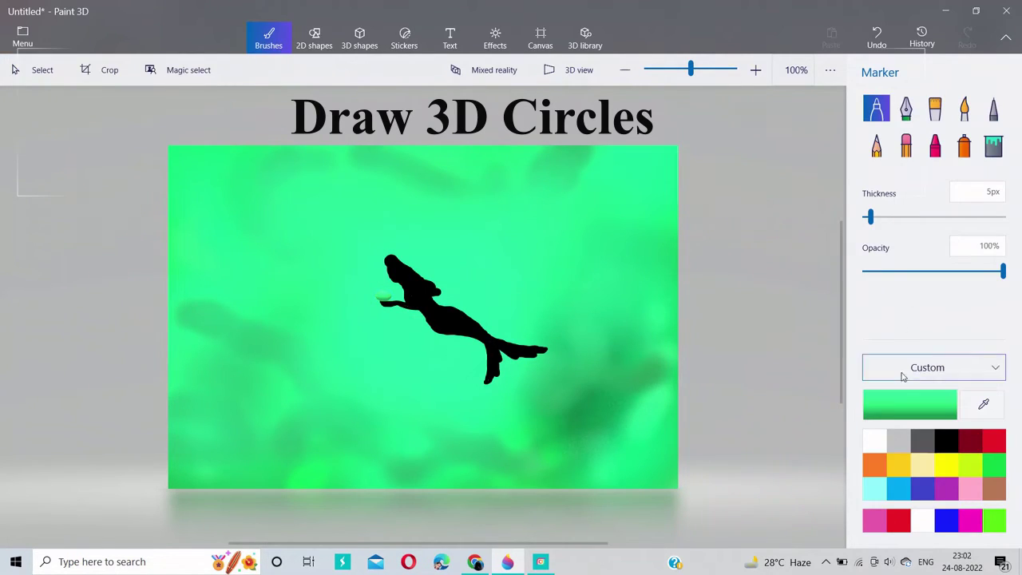
pyautogui.click(874, 440)
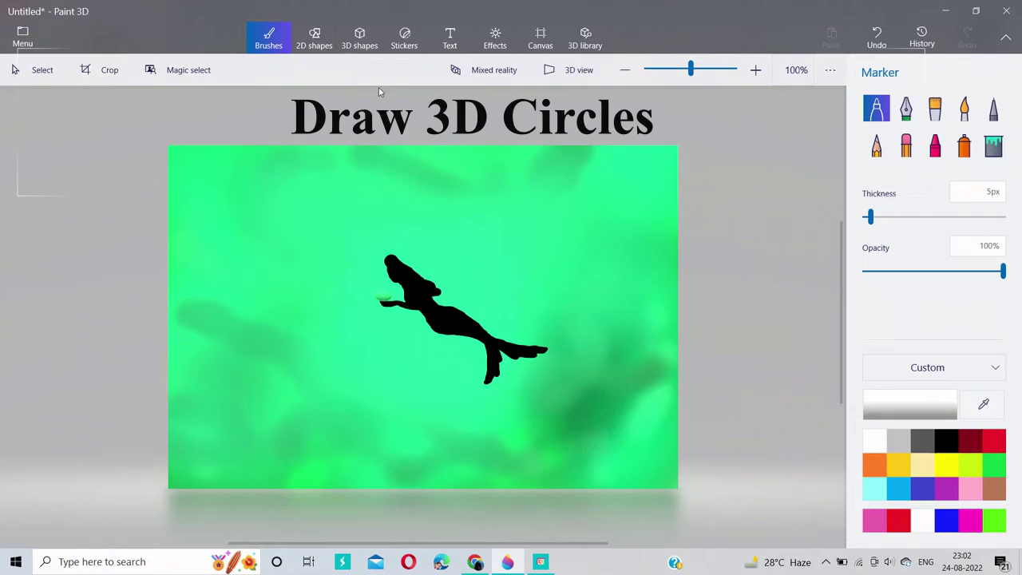
pyautogui.click(314, 36)
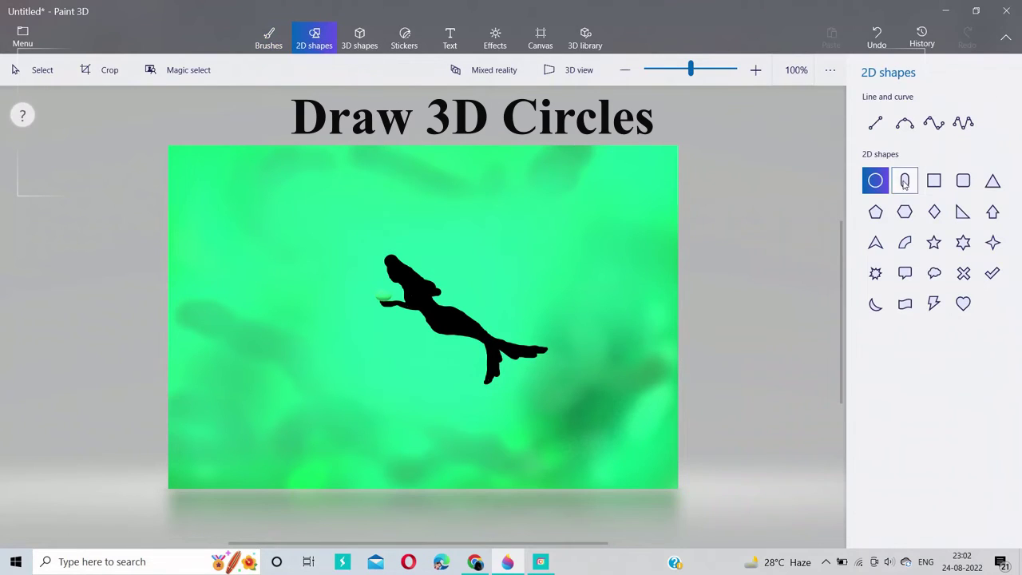
pyautogui.moveTo(377, 285); pyautogui.dragTo(391, 299)
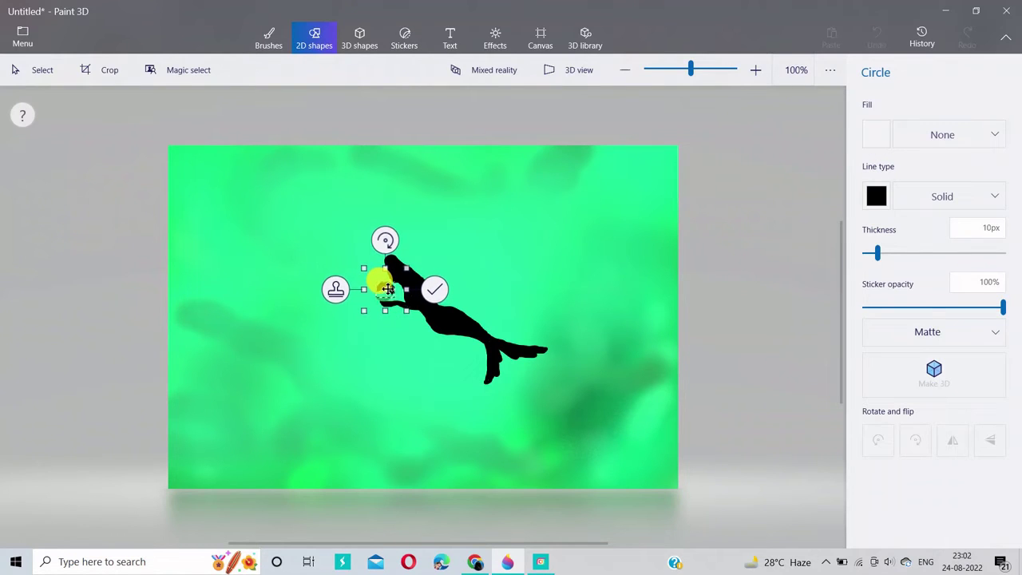
pyautogui.moveTo(387, 289); pyautogui.dragTo(387, 291)
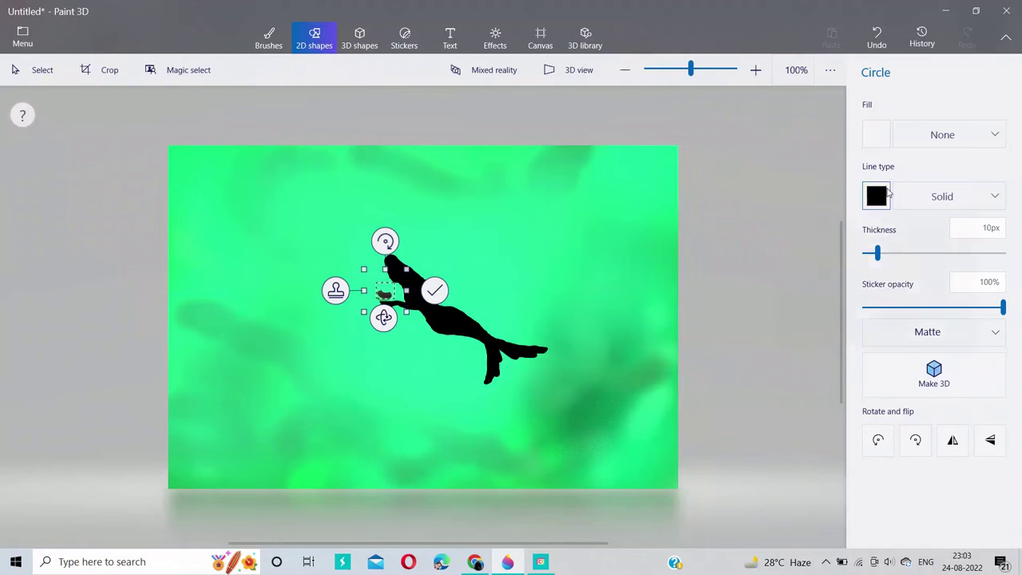
pyautogui.click(881, 194)
pyautogui.click(815, 251)
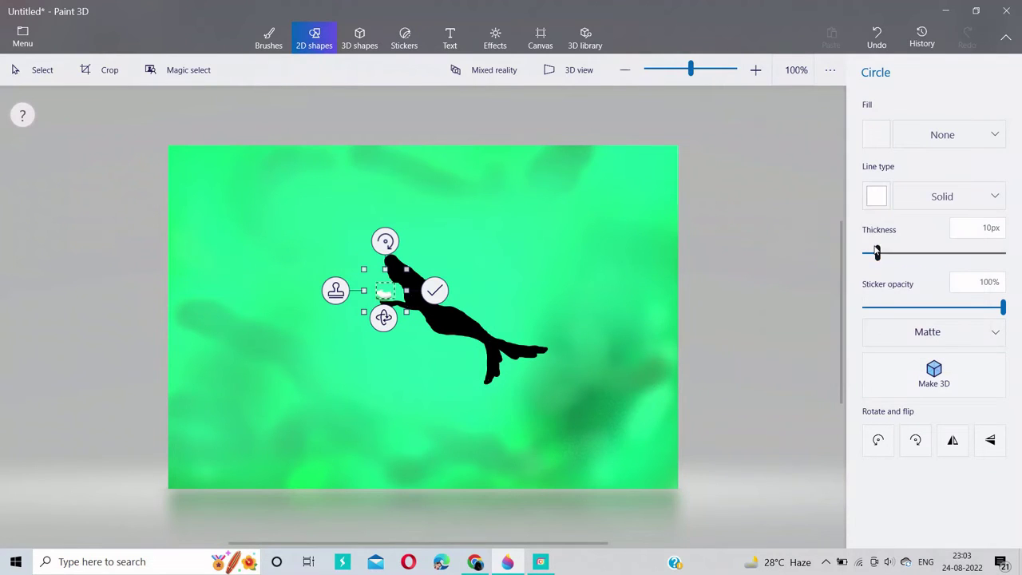
pyautogui.click(816, 268)
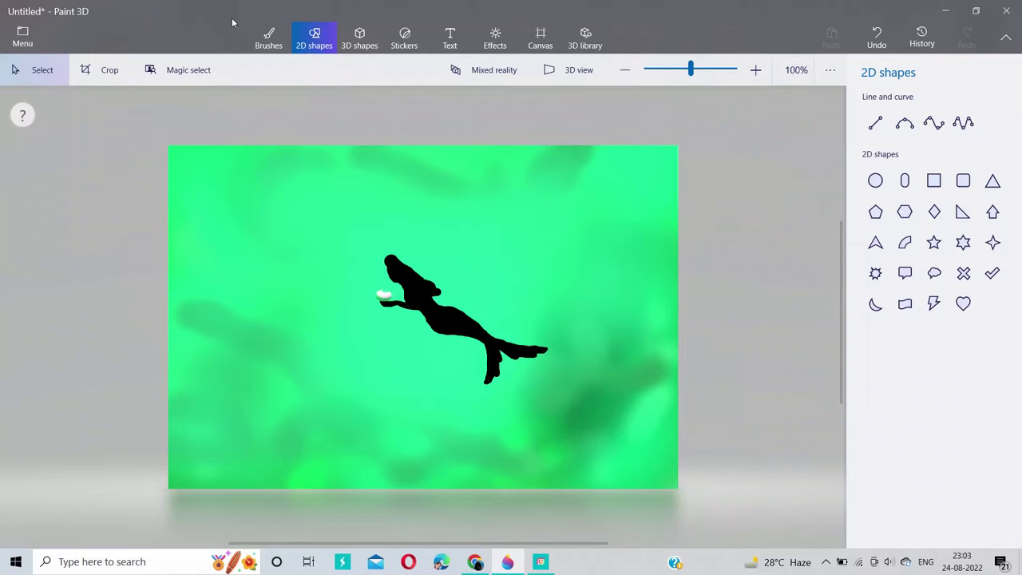
# - Mix a dark green as the current brush colour
pyautogui.click(268, 36)
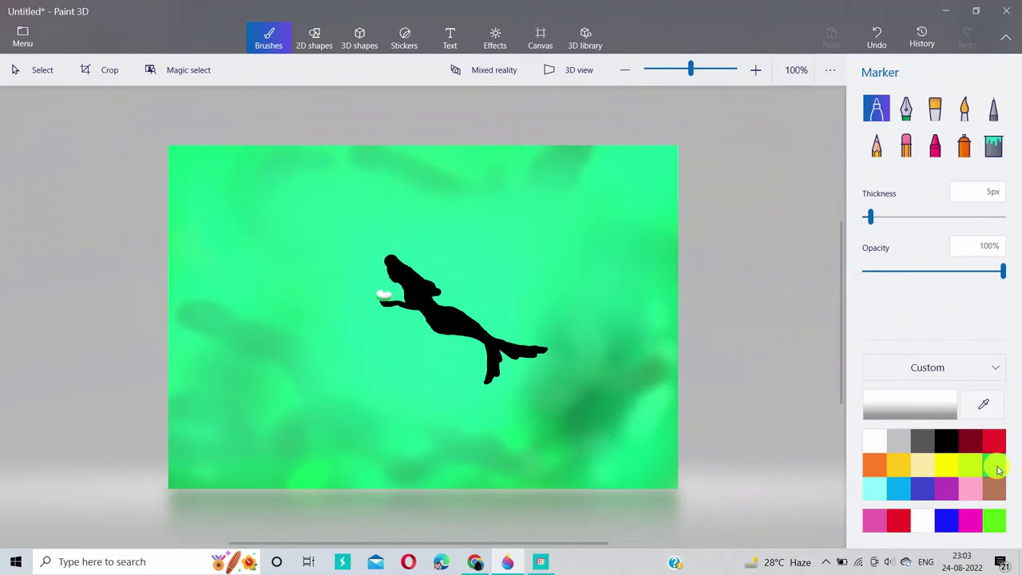
pyautogui.click(993, 463)
pyautogui.click(892, 405)
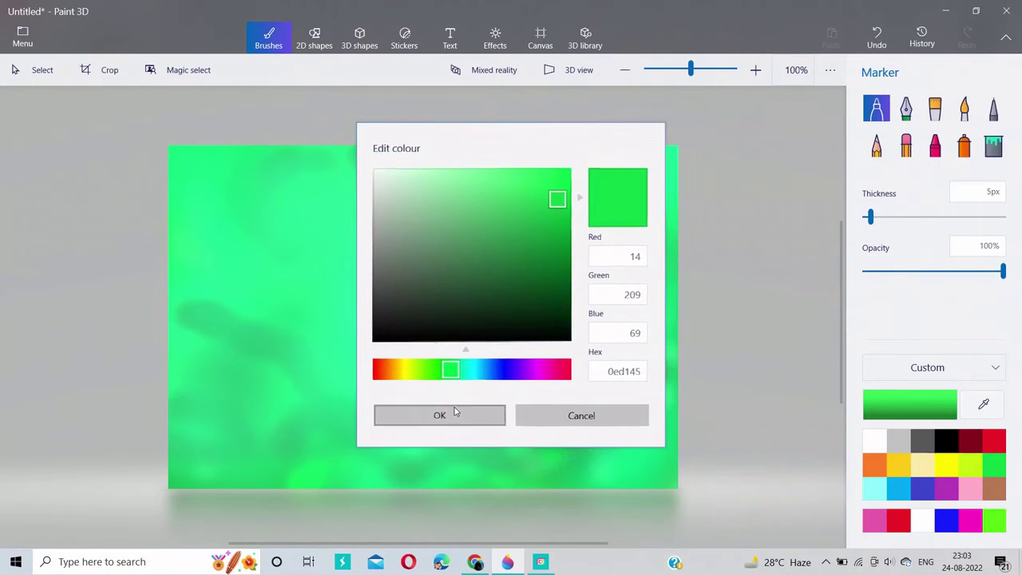
pyautogui.click(456, 415)
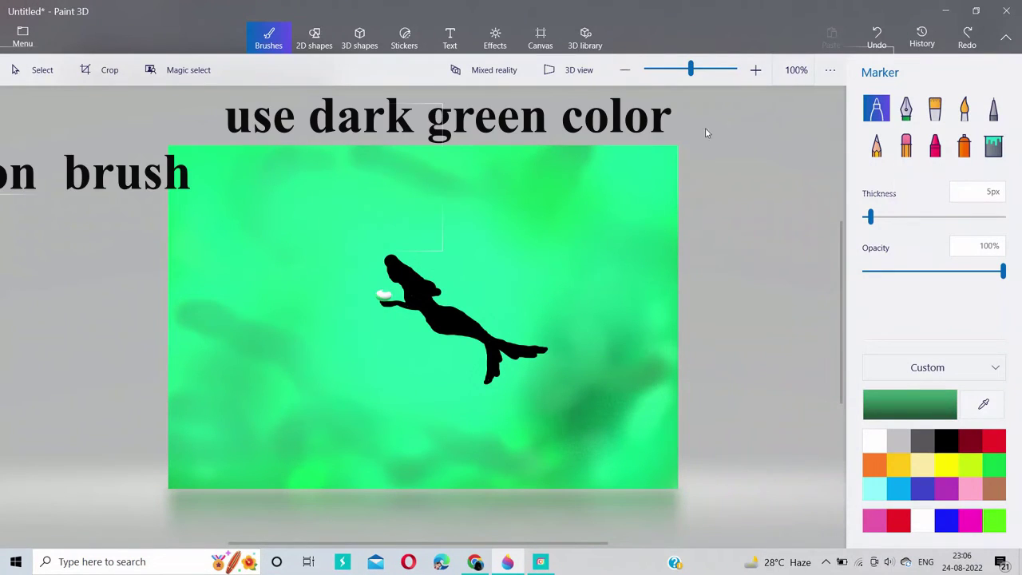
# - Cover the canvas's bottom edge with dark green crayon at 98px thickness, and draw small seaweed sprigs above its left part at 18px
pyautogui.click(876, 145)
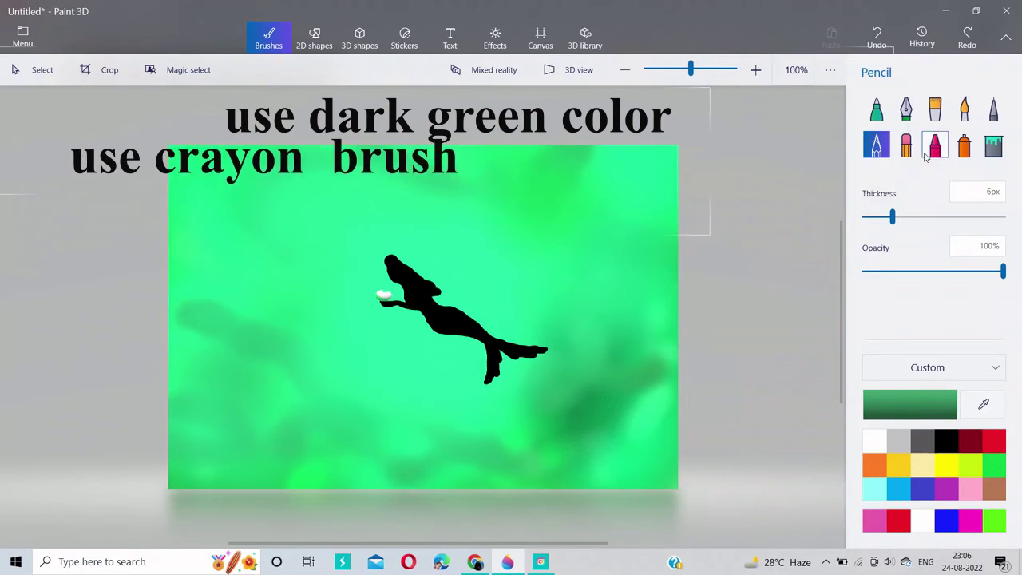
pyautogui.click(934, 145)
pyautogui.moveTo(182, 467)
pyautogui.mouseDown()
pyautogui.moveTo(319, 472)
pyautogui.moveTo(374, 485)
pyautogui.moveTo(491, 481)
pyautogui.moveTo(539, 467)
pyautogui.moveTo(628, 476)
pyautogui.moveTo(661, 471)
pyautogui.mouseUp()
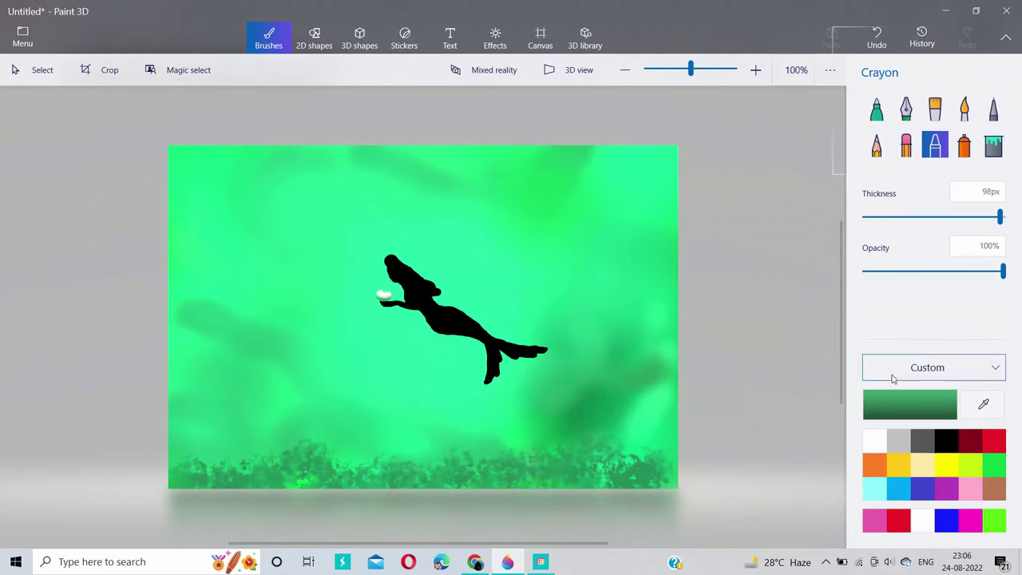
pyautogui.click(875, 216)
pyautogui.moveTo(180, 445)
pyautogui.mouseDown()
pyautogui.moveTo(215, 470)
pyautogui.moveTo(182, 460)
pyautogui.moveTo(193, 439)
pyautogui.moveTo(182, 448)
pyautogui.moveTo(192, 466)
pyautogui.moveTo(237, 439)
pyautogui.moveTo(235, 455)
pyautogui.moveTo(275, 451)
pyautogui.moveTo(275, 465)
pyautogui.moveTo(243, 439)
pyautogui.moveTo(310, 455)
pyautogui.moveTo(338, 427)
pyautogui.moveTo(323, 448)
pyautogui.moveTo(351, 464)
pyautogui.moveTo(372, 445)
pyautogui.mouseUp()
# - Shade the seabed along the bottom edge with black crayon at 32% opacity
pyautogui.click(945, 440)
pyautogui.moveTo(1003, 271); pyautogui.dragTo(908, 272)
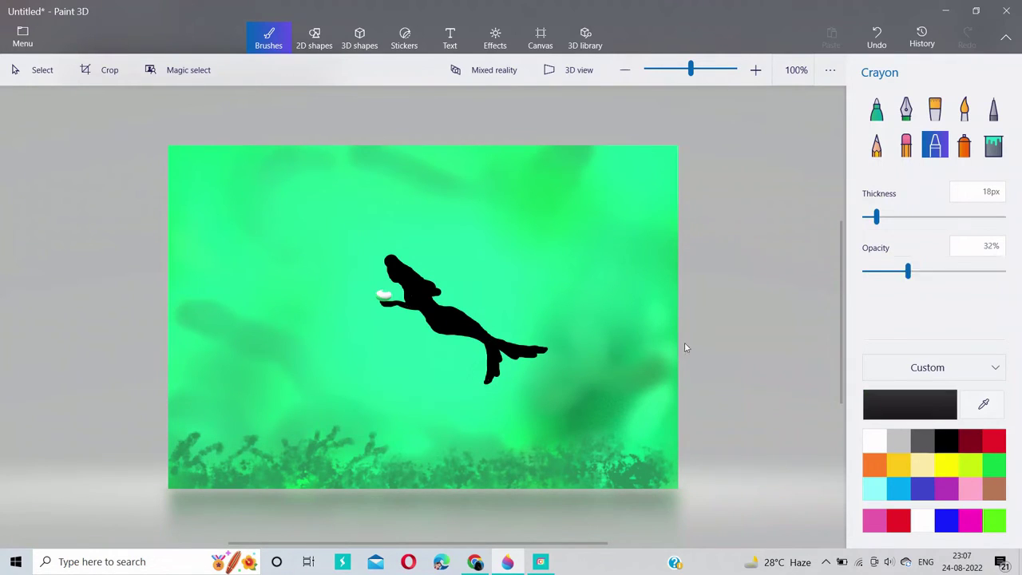
pyautogui.moveTo(409, 479); pyautogui.dragTo(263, 487)
pyautogui.click(953, 216)
pyautogui.moveTo(179, 480); pyautogui.dragTo(628, 479)
# - Draw black seaweed sprigs along the seabed with the 13px crayon, and a taller bushy plant in the bottom-left corner
pyautogui.click(868, 216)
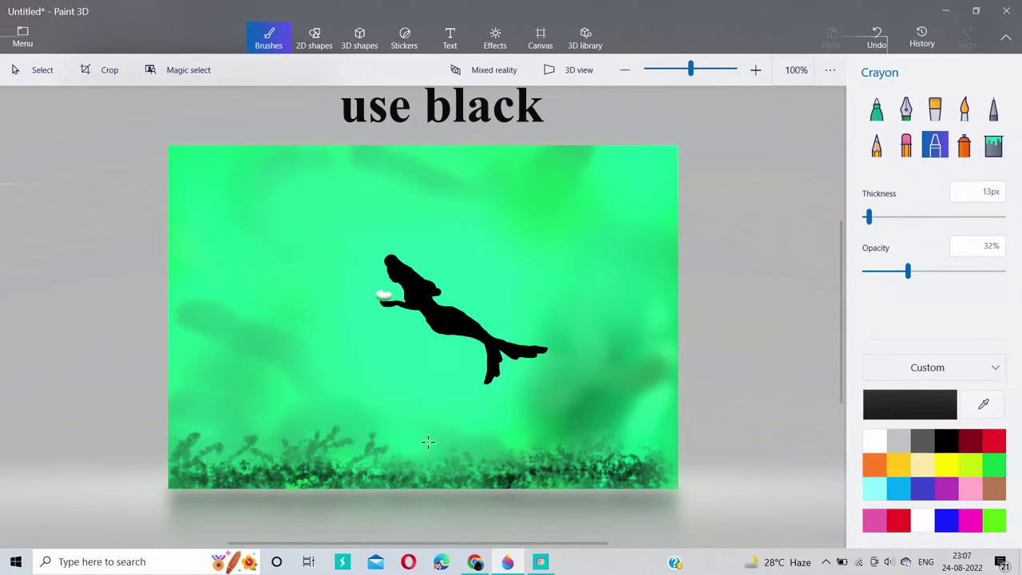
pyautogui.moveTo(392, 445)
pyautogui.mouseDown()
pyautogui.moveTo(530, 455)
pyautogui.moveTo(615, 435)
pyautogui.moveTo(650, 460)
pyautogui.moveTo(653, 435)
pyautogui.mouseUp()
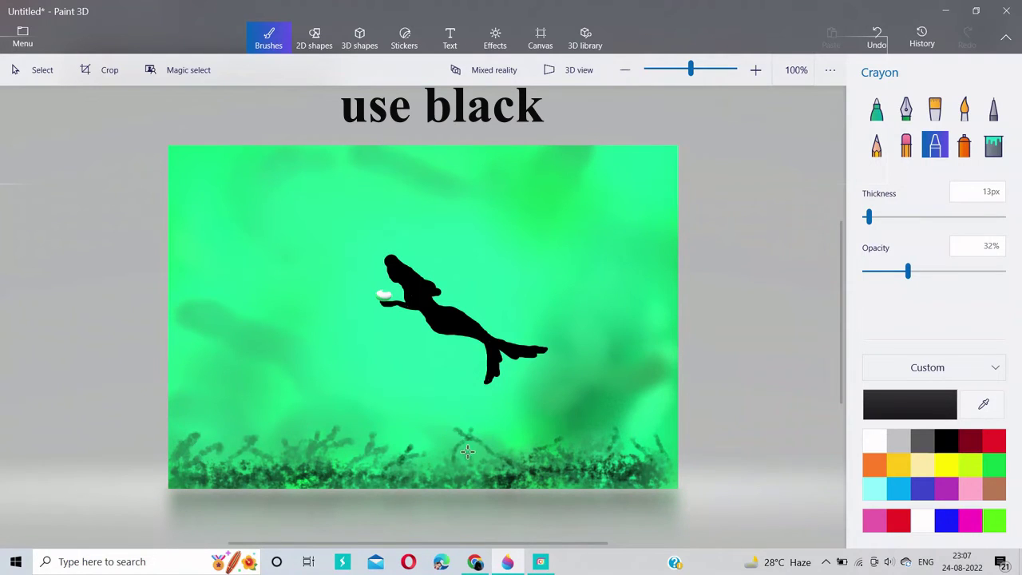
pyautogui.moveTo(422, 433); pyautogui.dragTo(445, 441)
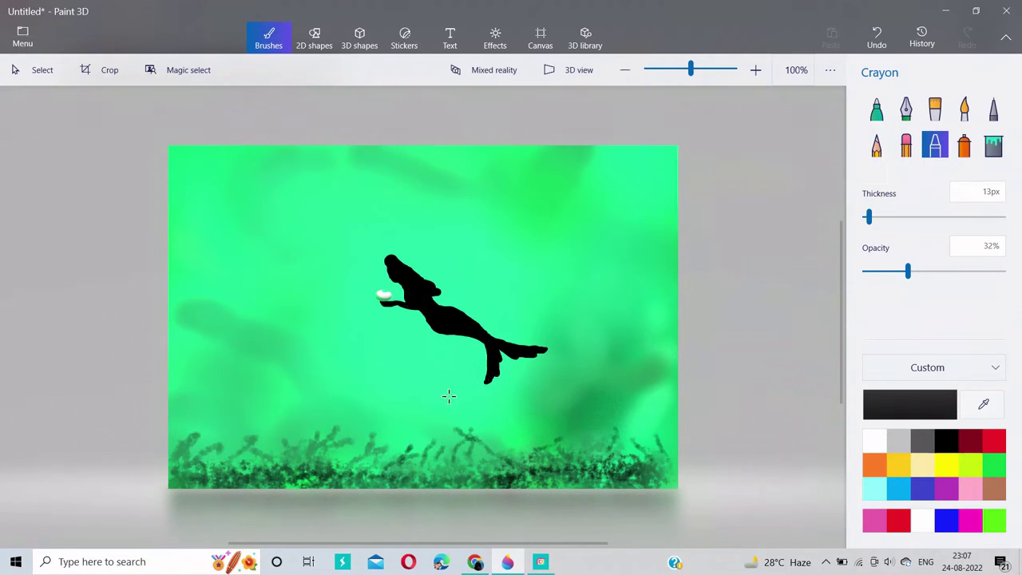
pyautogui.moveTo(215, 461)
pyautogui.mouseDown()
pyautogui.moveTo(189, 458)
pyautogui.moveTo(211, 444)
pyautogui.moveTo(173, 460)
pyautogui.moveTo(179, 437)
pyautogui.moveTo(182, 463)
pyautogui.moveTo(185, 443)
pyautogui.moveTo(212, 431)
pyautogui.moveTo(207, 416)
pyautogui.moveTo(190, 438)
pyautogui.moveTo(209, 420)
pyautogui.moveTo(186, 425)
pyautogui.moveTo(197, 398)
pyautogui.moveTo(196, 415)
pyautogui.moveTo(202, 402)
pyautogui.moveTo(202, 420)
pyautogui.moveTo(223, 425)
pyautogui.moveTo(209, 433)
pyautogui.moveTo(230, 421)
pyautogui.moveTo(176, 435)
pyautogui.moveTo(214, 461)
pyautogui.moveTo(178, 470)
pyautogui.mouseUp()
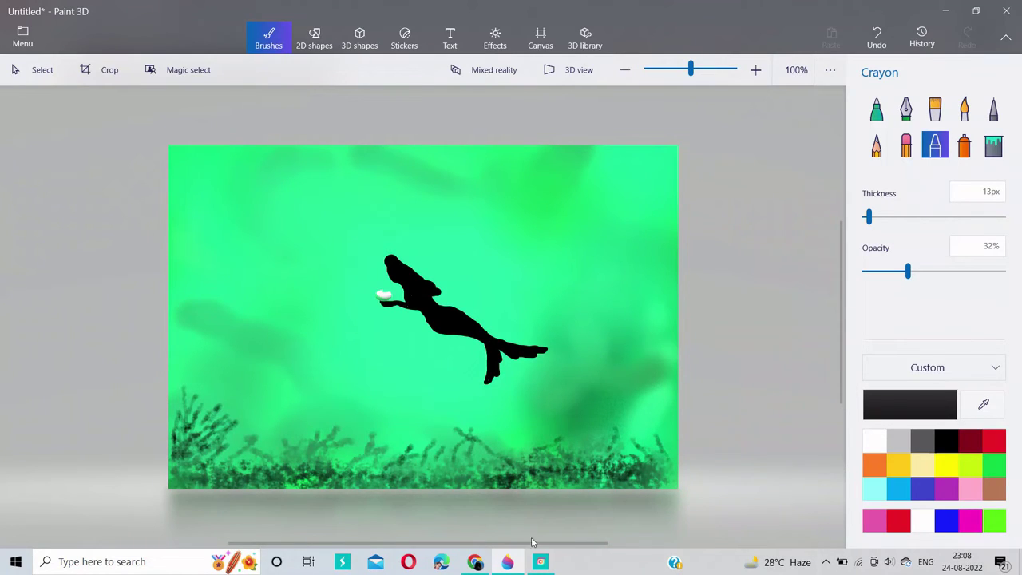
# - Draw tall branching black seaweed up the canvas's right edge, undoing the stray stroke towards the upper middle
pyautogui.moveTo(675, 452); pyautogui.dragTo(663, 434)
pyautogui.moveTo(670, 487); pyautogui.dragTo(660, 403)
pyautogui.moveTo(650, 446); pyautogui.dragTo(630, 376)
pyautogui.moveTo(662, 431); pyautogui.dragTo(654, 236)
pyautogui.moveTo(649, 280)
pyautogui.mouseDown()
pyautogui.moveTo(551, 224)
pyautogui.moveTo(561, 188)
pyautogui.mouseUp()
pyautogui.hotkey('ctrl', 'z')
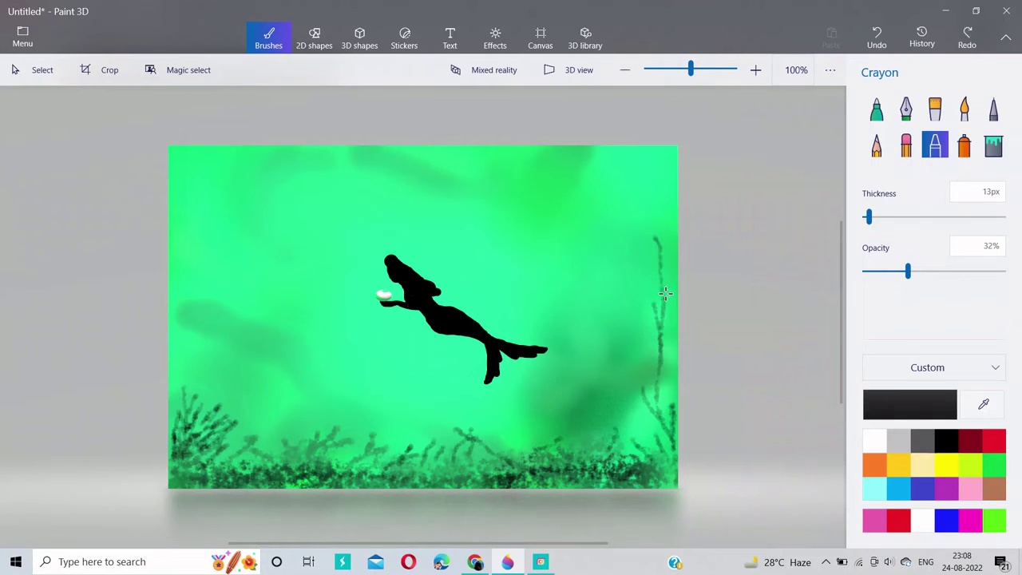
pyautogui.moveTo(664, 293); pyautogui.dragTo(674, 208)
pyautogui.moveTo(658, 379); pyautogui.dragTo(661, 332)
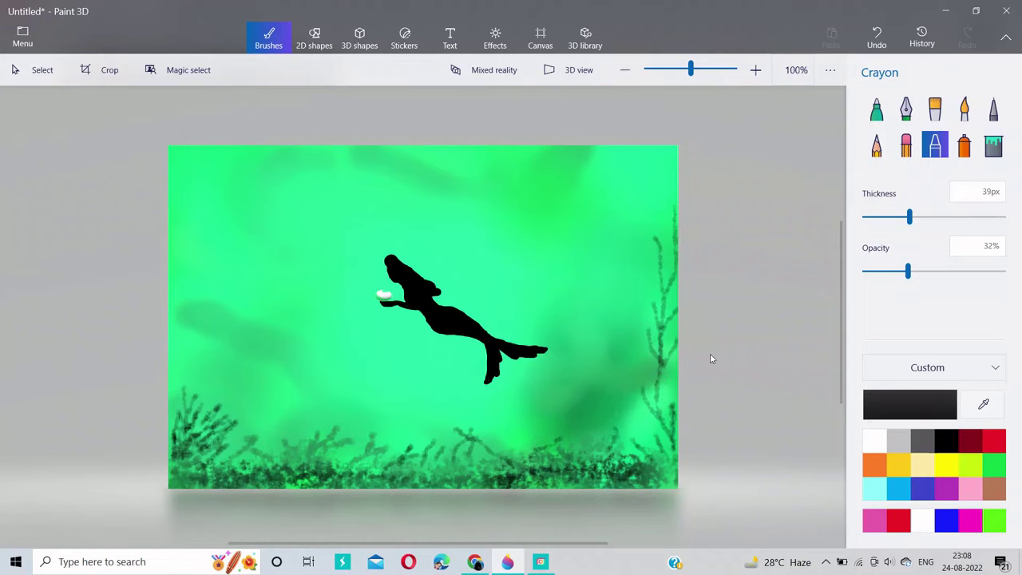
# - Mix a custom green and brush it over the tall right-hand seaweed with the crayon at 86px thickness
pyautogui.click(992, 465)
pyautogui.click(910, 405)
pyautogui.click(459, 369)
pyautogui.moveTo(558, 197)
pyautogui.mouseDown()
pyautogui.moveTo(559, 183)
pyautogui.moveTo(541, 205)
pyautogui.mouseUp()
pyautogui.click(439, 415)
pyautogui.moveTo(908, 217); pyautogui.dragTo(982, 216)
pyautogui.moveTo(659, 298)
pyautogui.mouseDown()
pyautogui.moveTo(668, 384)
pyautogui.moveTo(660, 369)
pyautogui.moveTo(660, 409)
pyautogui.moveTo(664, 274)
pyautogui.moveTo(664, 355)
pyautogui.moveTo(643, 391)
pyautogui.moveTo(652, 417)
pyautogui.moveTo(652, 253)
pyautogui.mouseUp()
# - Shade the right edge and the seabed sprigs with black crayon at 86px thickness and 13% opacity
pyautogui.click(945, 440)
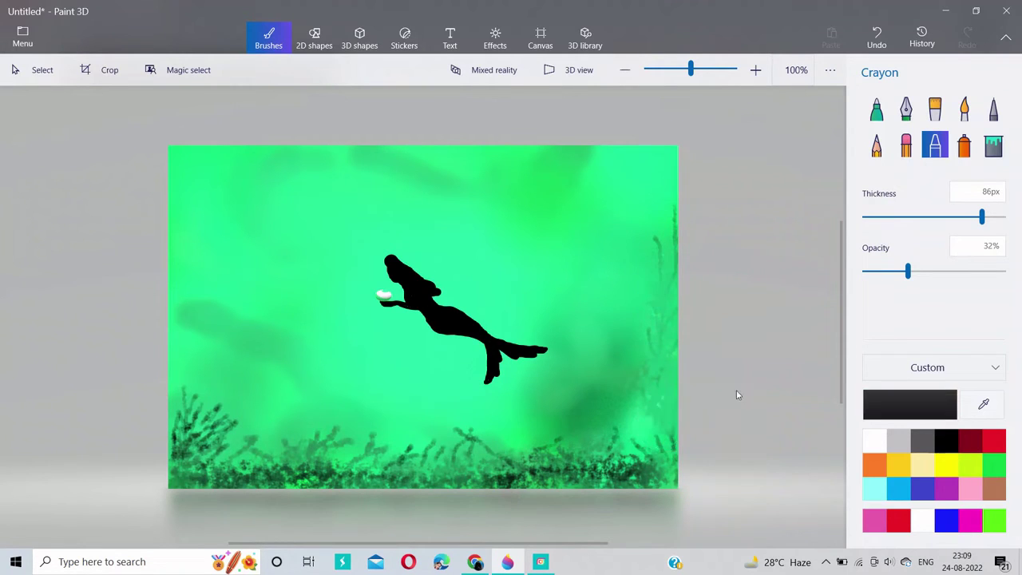
pyautogui.moveTo(908, 272); pyautogui.dragTo(881, 271)
pyautogui.moveTo(658, 341); pyautogui.dragTo(649, 249)
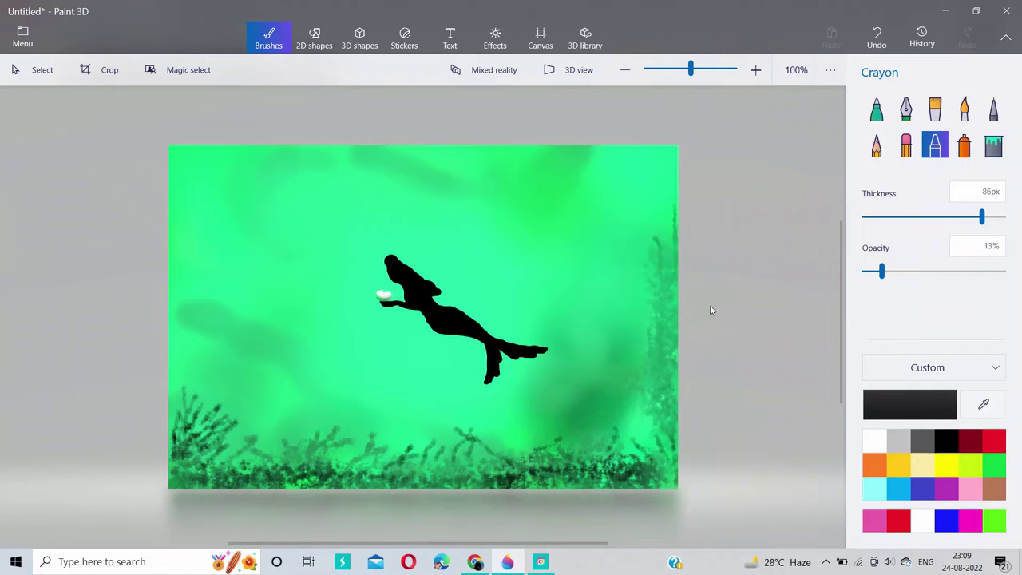
pyautogui.moveTo(200, 451); pyautogui.dragTo(483, 449)
pyautogui.moveTo(639, 423)
pyautogui.mouseDown()
pyautogui.moveTo(651, 433)
pyautogui.moveTo(634, 324)
pyautogui.moveTo(641, 377)
pyautogui.mouseUp()
pyautogui.moveTo(645, 303); pyautogui.dragTo(656, 241)
# - Draw branching black seaweed along the right edge with the crayon at 13px thickness and 45% opacity
pyautogui.moveTo(981, 217); pyautogui.dragTo(868, 217)
pyautogui.moveTo(638, 214); pyautogui.dragTo(621, 194)
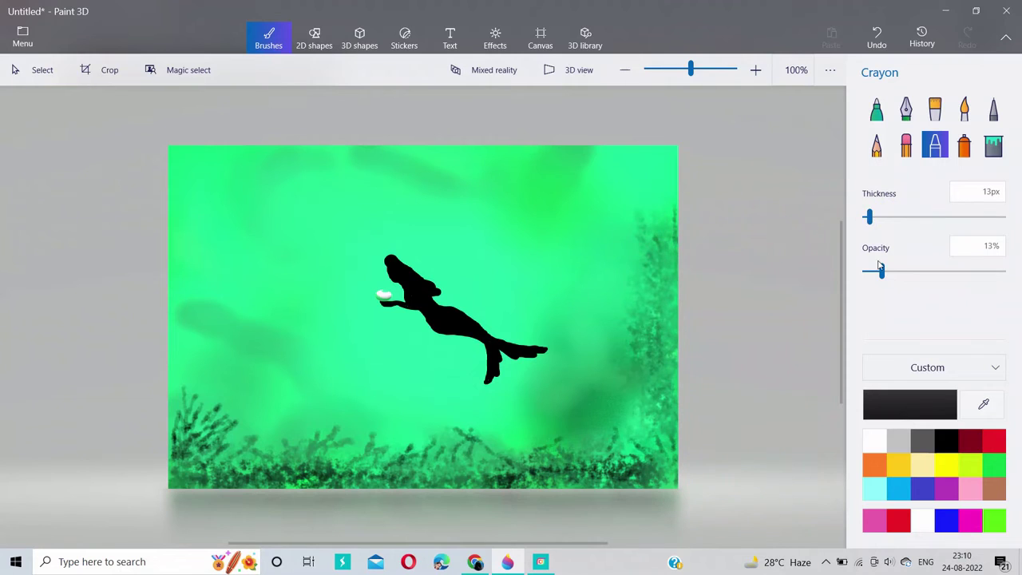
pyautogui.moveTo(880, 271); pyautogui.dragTo(926, 271)
pyautogui.moveTo(648, 249)
pyautogui.mouseDown()
pyautogui.moveTo(660, 199)
pyautogui.moveTo(659, 288)
pyautogui.mouseUp()
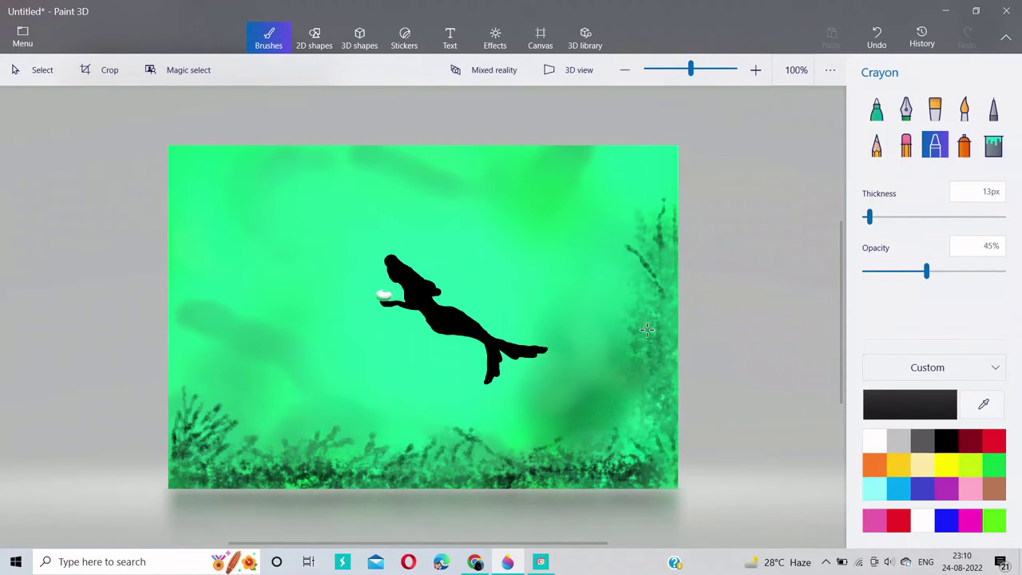
pyautogui.moveTo(647, 329)
pyautogui.mouseDown()
pyautogui.moveTo(620, 286)
pyautogui.moveTo(657, 308)
pyautogui.moveTo(632, 270)
pyautogui.mouseUp()
pyautogui.moveTo(663, 399); pyautogui.dragTo(674, 328)
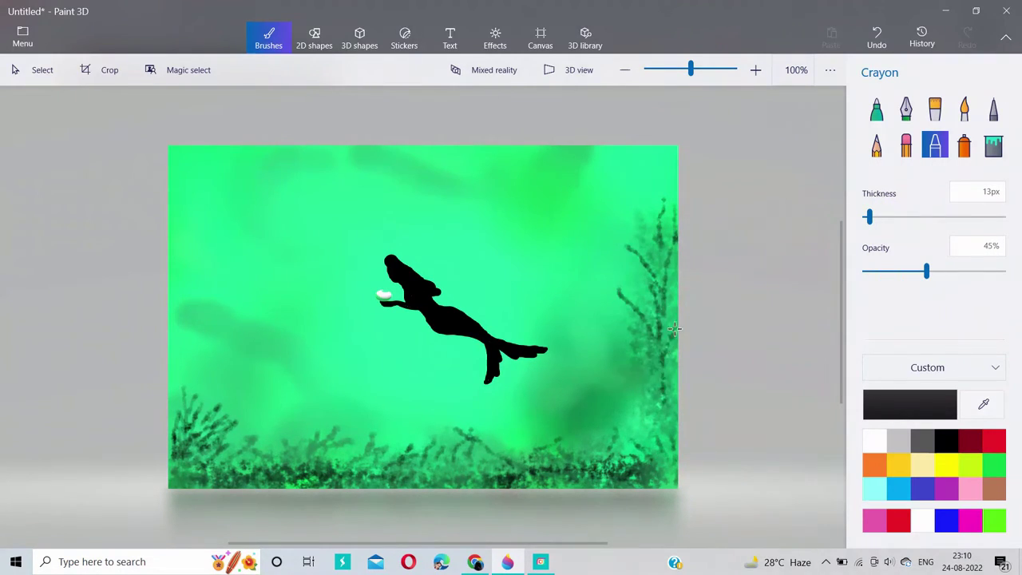
pyautogui.moveTo(672, 444); pyautogui.dragTo(663, 418)
# - Sample a green from the background and try crayon strokes in the canvas's upper-left area
pyautogui.click(242, 286)
pyautogui.moveTo(254, 277); pyautogui.dragTo(250, 303)
pyautogui.click(877, 38)
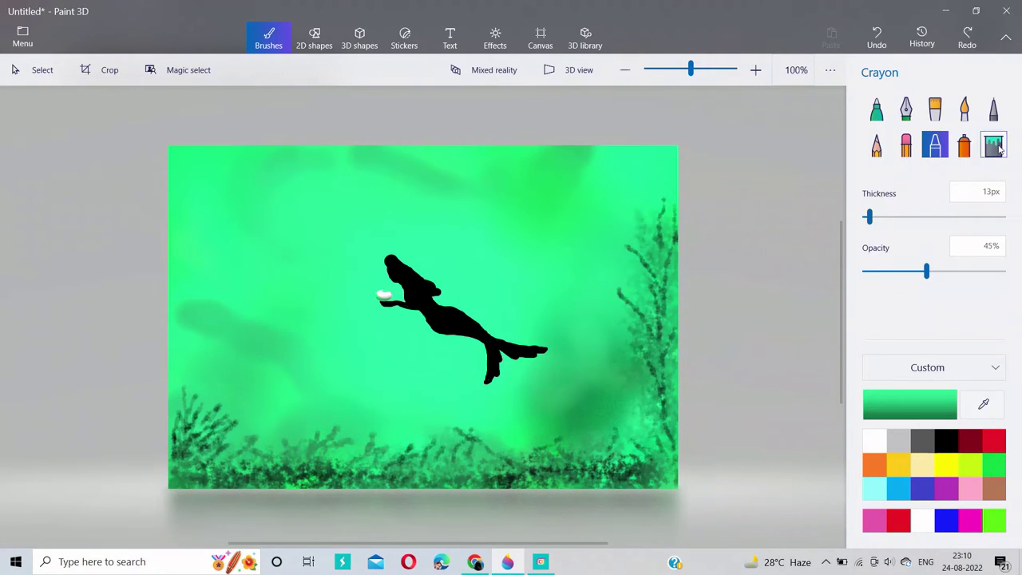
pyautogui.click(982, 217)
pyautogui.moveTo(232, 244); pyautogui.dragTo(200, 221)
pyautogui.click(876, 107)
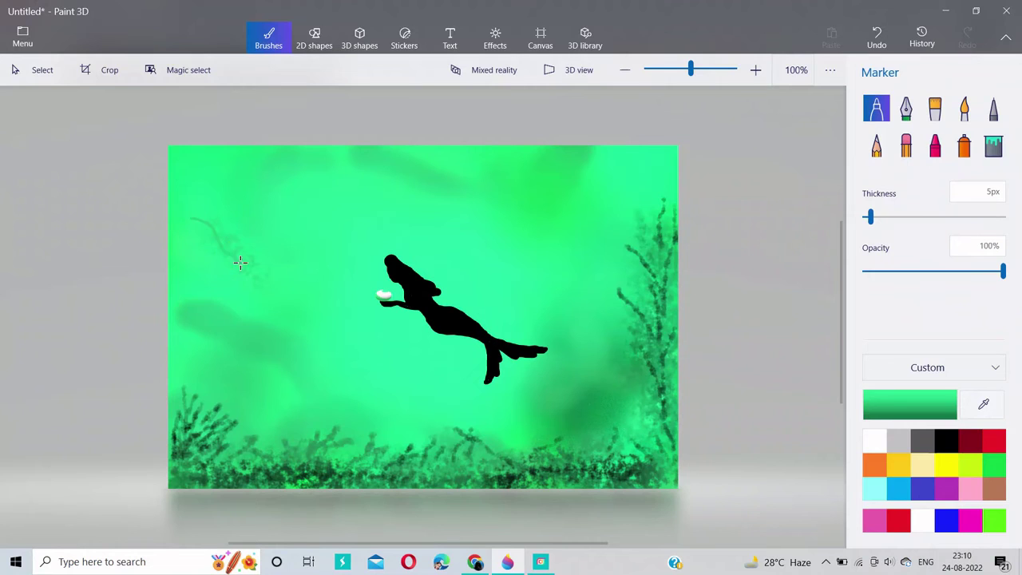
# - Spray green patches in the canvas's upper-right and upper-left areas with the spray can at 93px thickness and 75% opacity
pyautogui.click(963, 145)
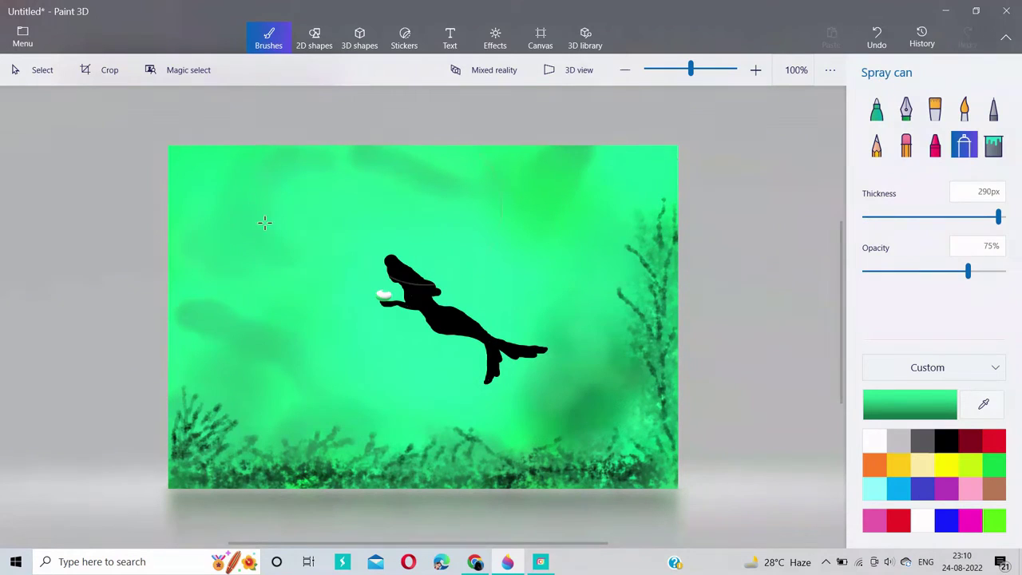
pyautogui.click(898, 217)
pyautogui.click(631, 162)
pyautogui.click(216, 189)
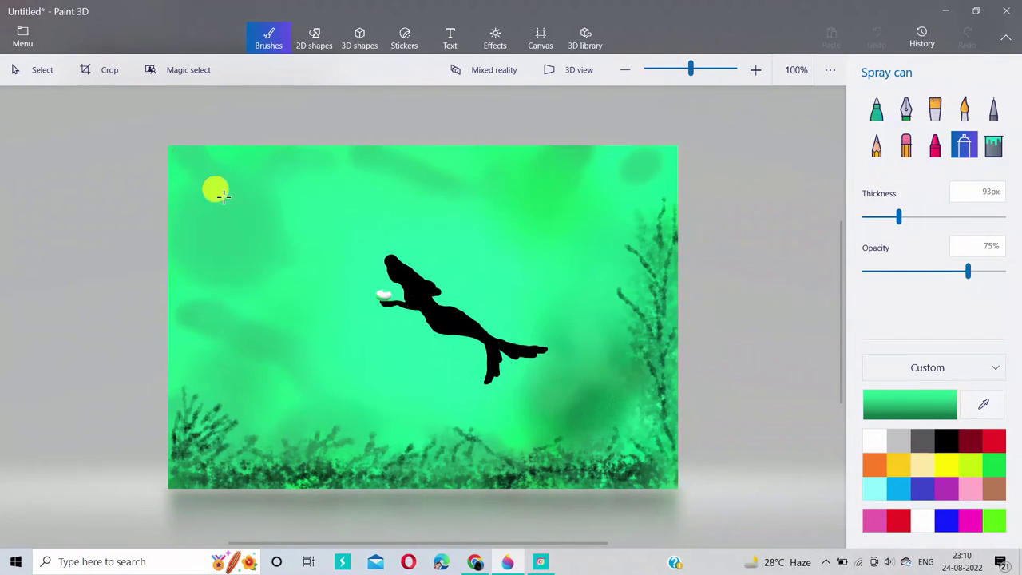
pyautogui.click(909, 403)
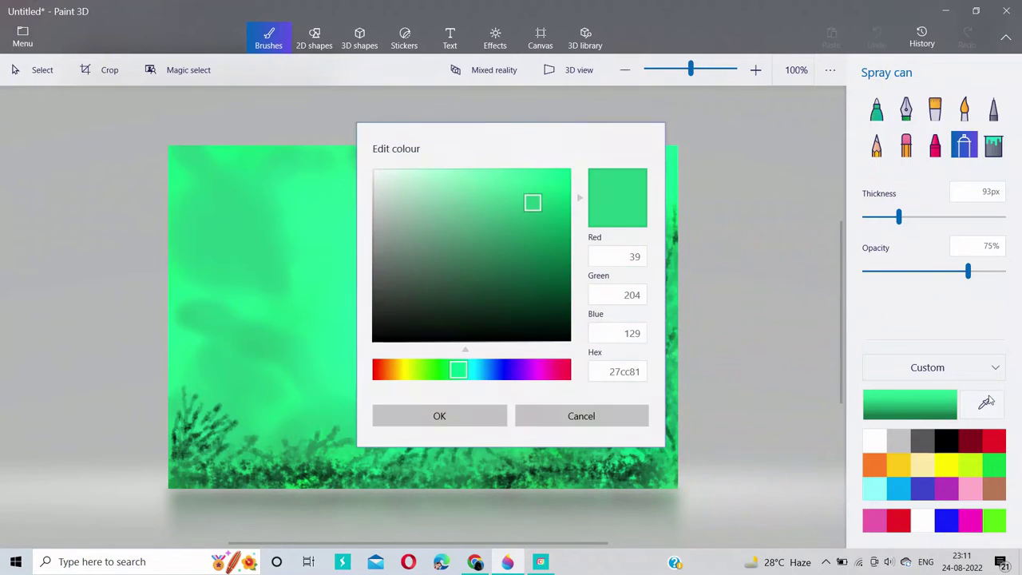
pyautogui.click(547, 413)
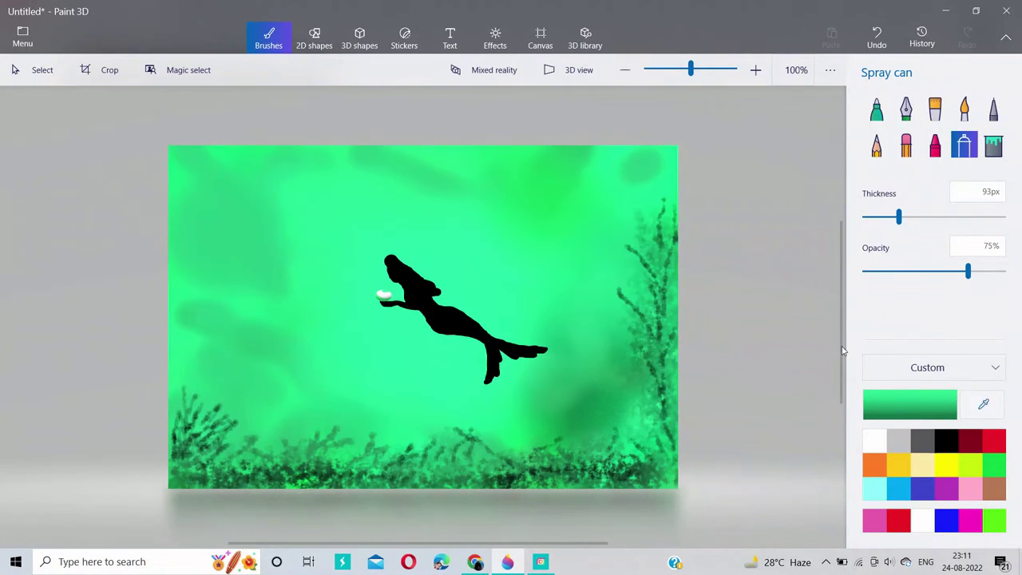
# - Spray softly over the canvas's upper-left area with the spray can at 290px thickness and 20% opacity
pyautogui.click(893, 270)
pyautogui.click(1006, 216)
pyautogui.click(203, 188)
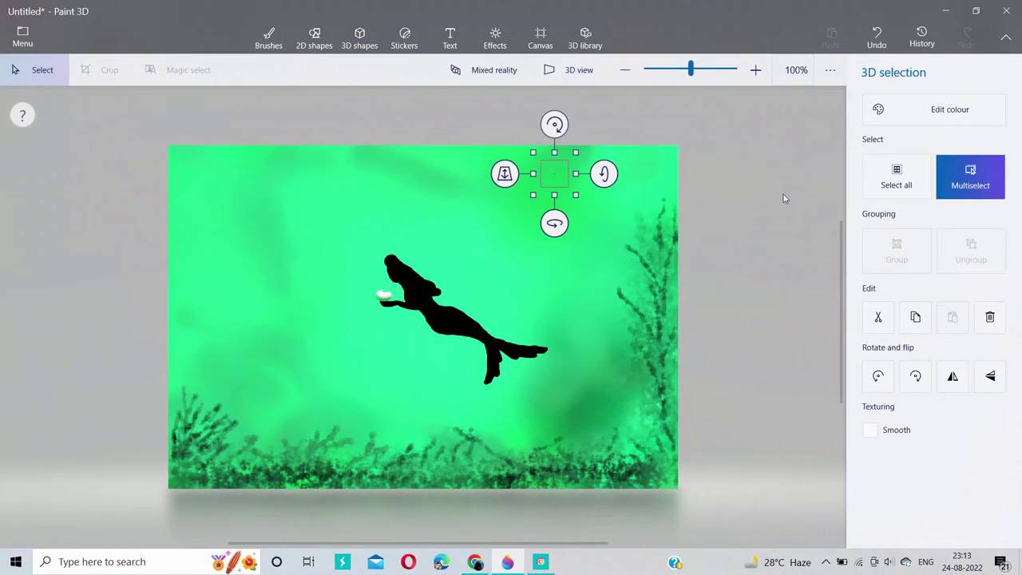
pyautogui.click(783, 198)
pyautogui.click(905, 221)
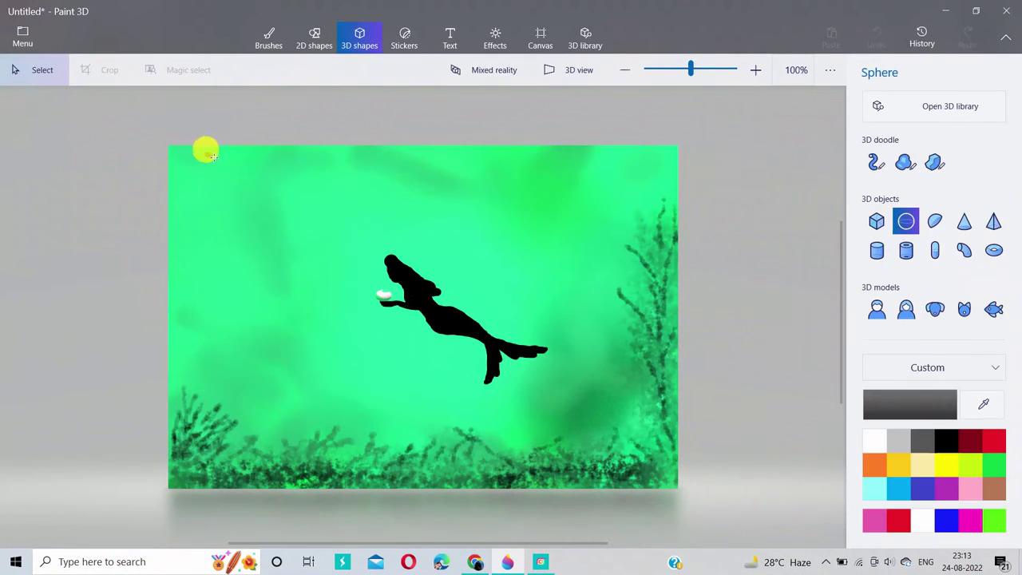
pyautogui.click(206, 153)
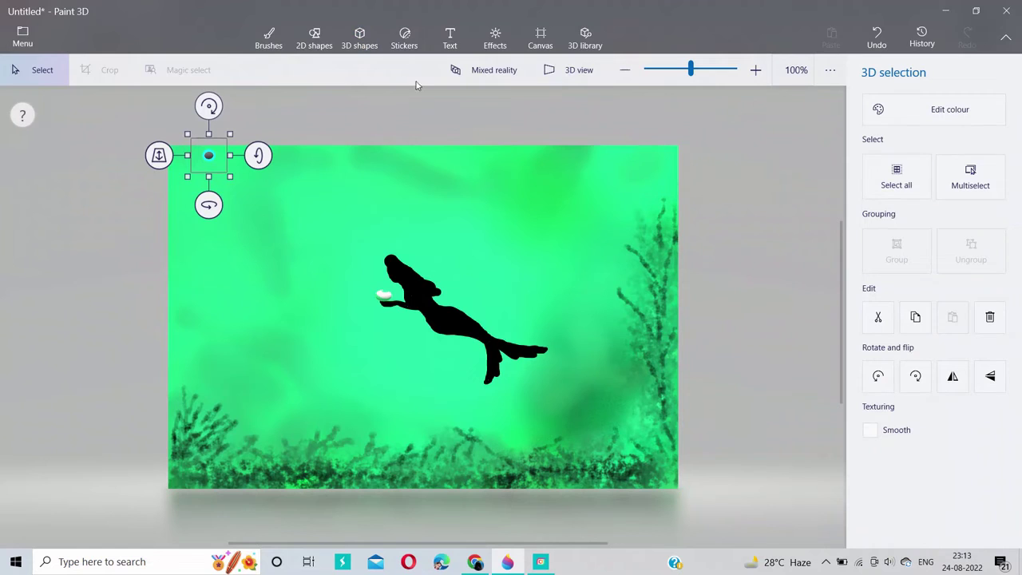
pyautogui.hotkey('ctrl', 'z')
# - Sample the background green just above the mermaid's back as the current colour
pyautogui.click(271, 36)
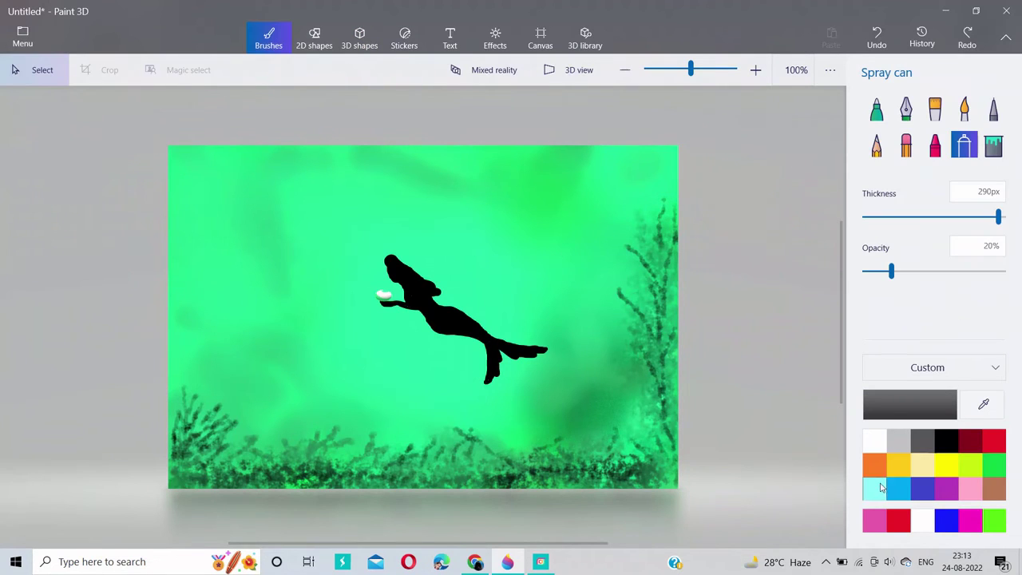
pyautogui.click(981, 405)
pyautogui.click(467, 285)
# - Place a green 3D sphere in the canvas's upper-left area and shrink it to a tiny bubble
pyautogui.click(314, 36)
pyautogui.click(359, 36)
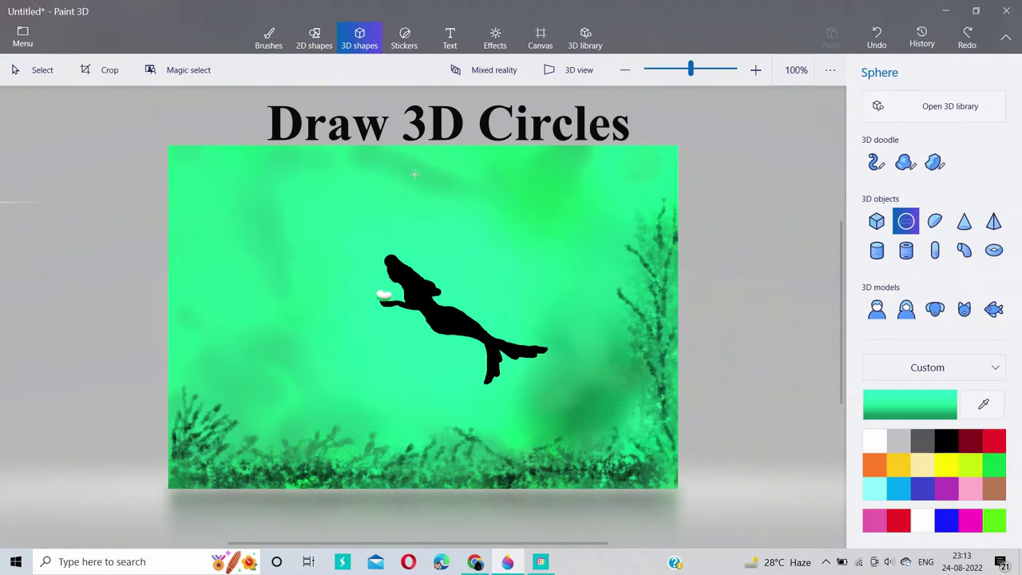
pyautogui.click(212, 173)
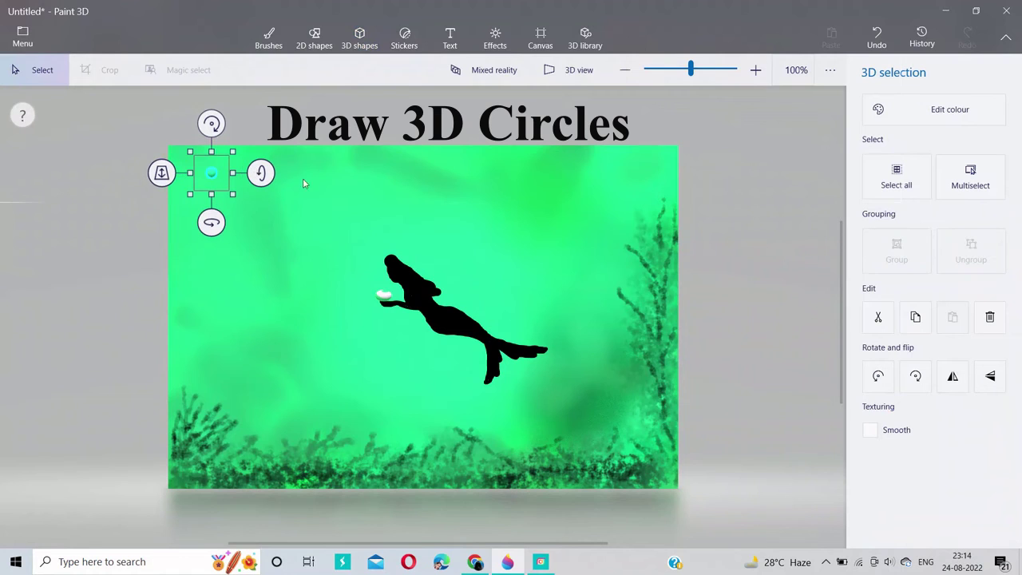
pyautogui.click(186, 165)
pyautogui.click(211, 173)
pyautogui.click(238, 192)
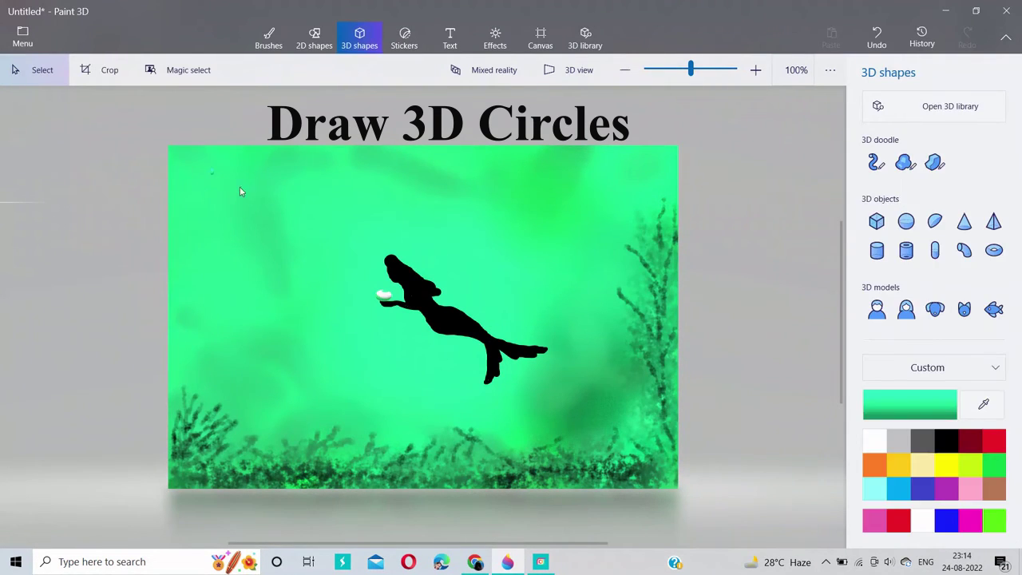
pyautogui.click(240, 192)
# - Place tiny green 3D spheres near the middle of the canvas's top edge and above the mermaid's tail
pyautogui.click(359, 36)
pyautogui.click(905, 221)
pyautogui.click(372, 153)
pyautogui.click(489, 171)
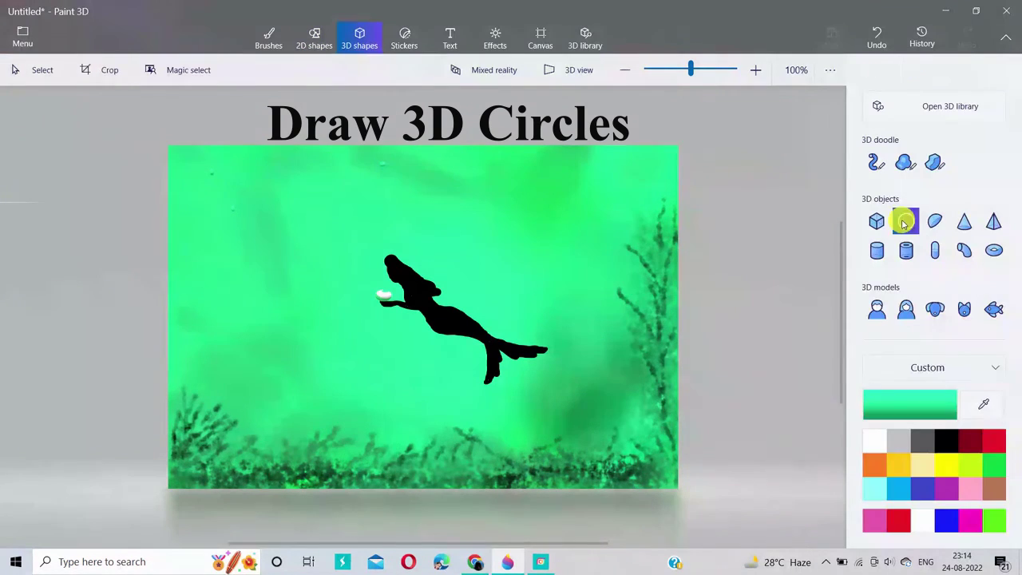
pyautogui.click(905, 221)
pyautogui.click(520, 215)
pyautogui.click(620, 216)
# - Add tiny green 3D spheres near the canvas's upper-right edge and above the mermaid's back
pyautogui.click(905, 221)
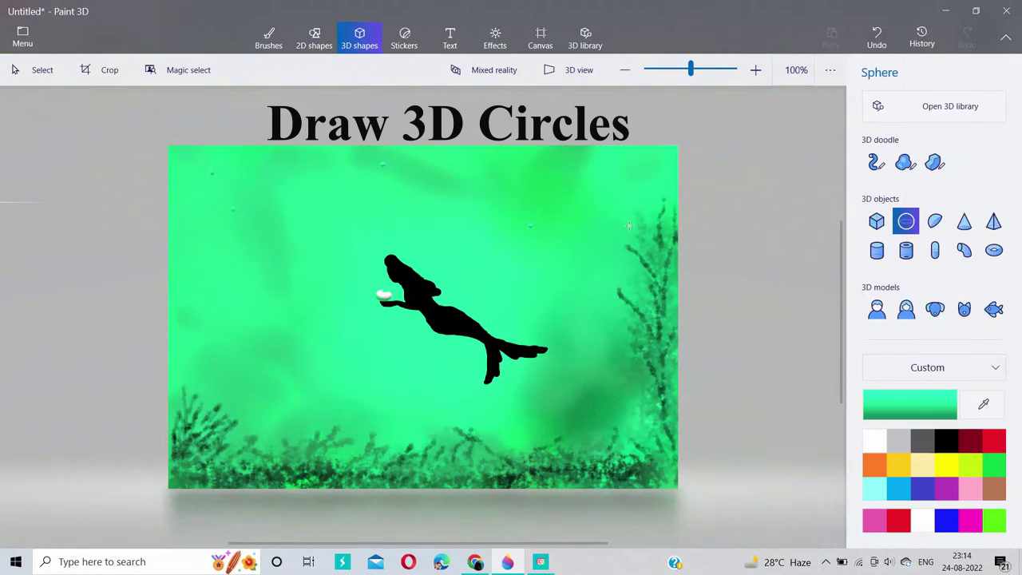
pyautogui.click(587, 163)
pyautogui.click(481, 177)
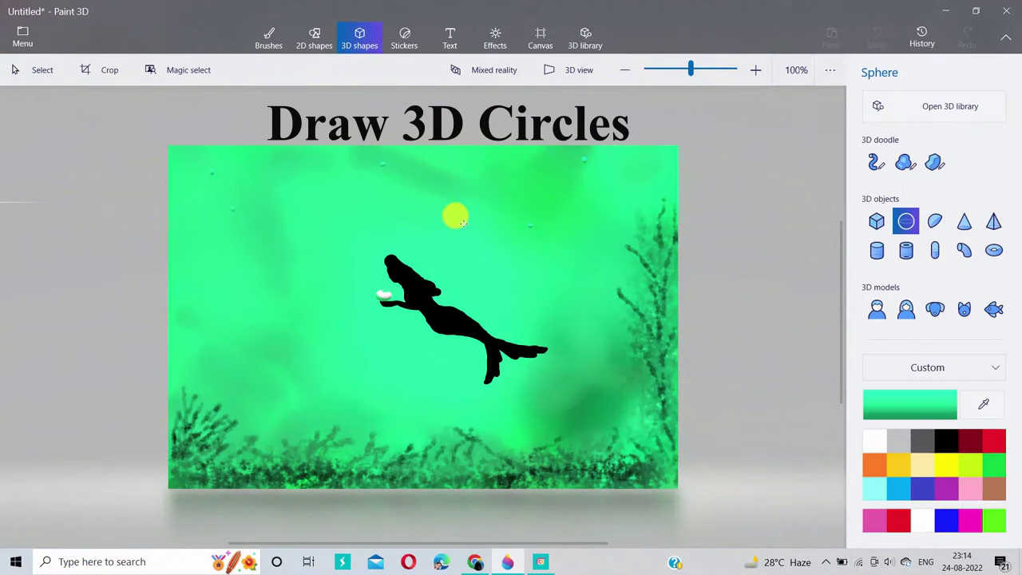
pyautogui.click(461, 223)
pyautogui.click(408, 237)
# - Place another tiny green 3D sphere left of the mermaid and move it slightly further left
pyautogui.click(905, 221)
pyautogui.click(239, 266)
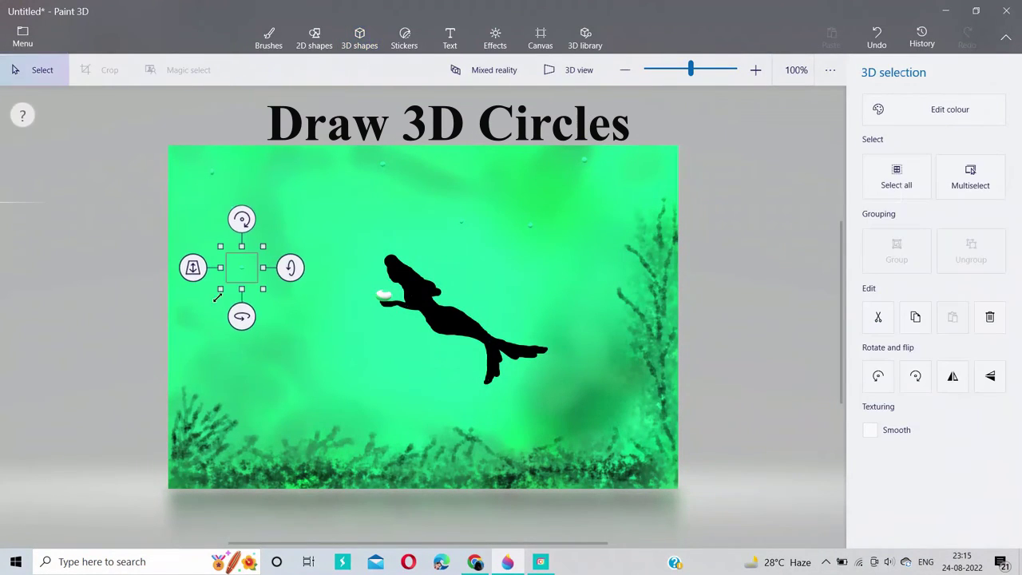
pyautogui.moveTo(238, 266); pyautogui.dragTo(225, 267)
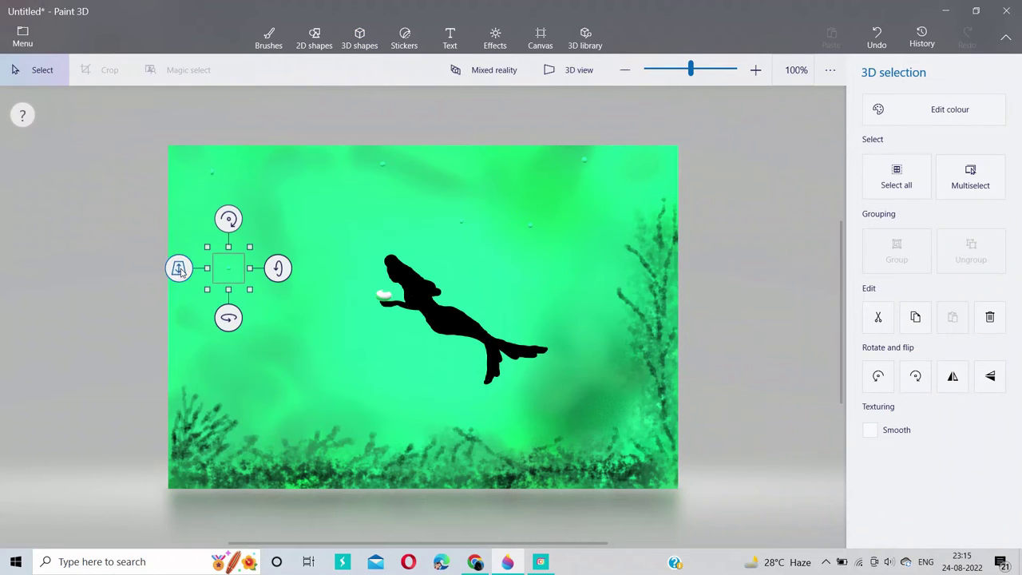
# - Place tiny green 3D spheres to the left of the mermaid, around the height of her head and outstretched hand
pyautogui.click(469, 219)
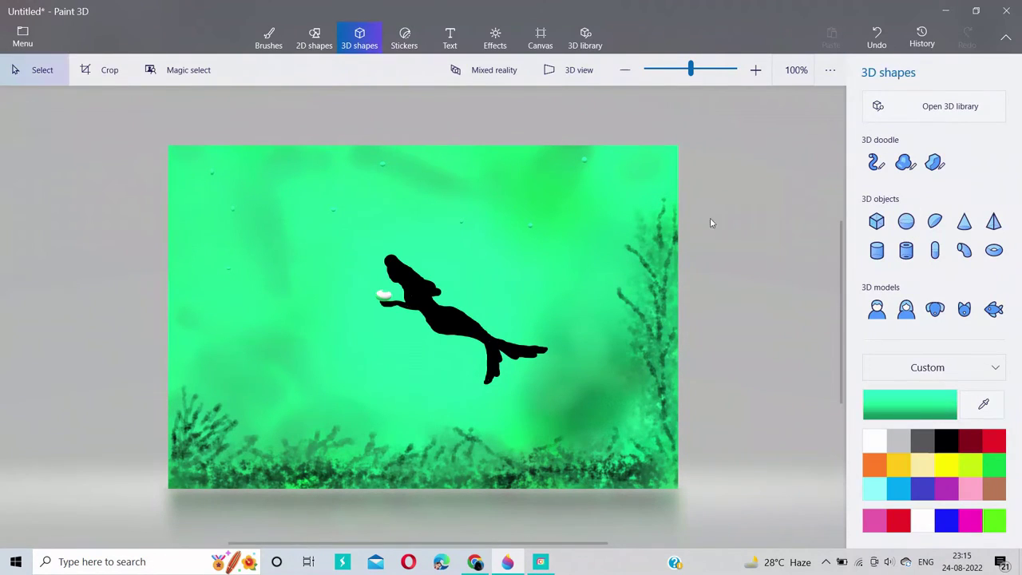
pyautogui.click(905, 221)
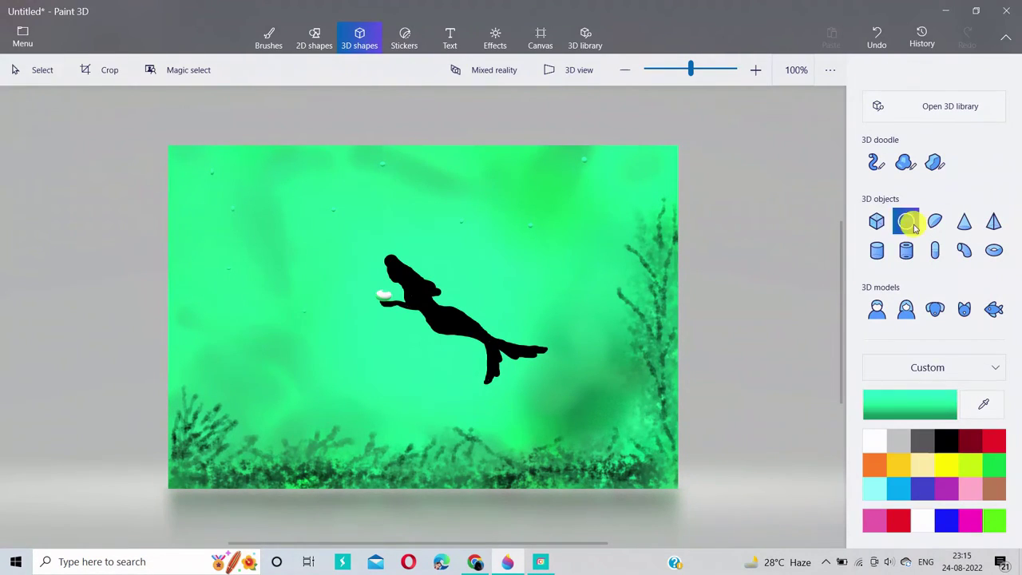
pyautogui.click(306, 254)
pyautogui.click(323, 274)
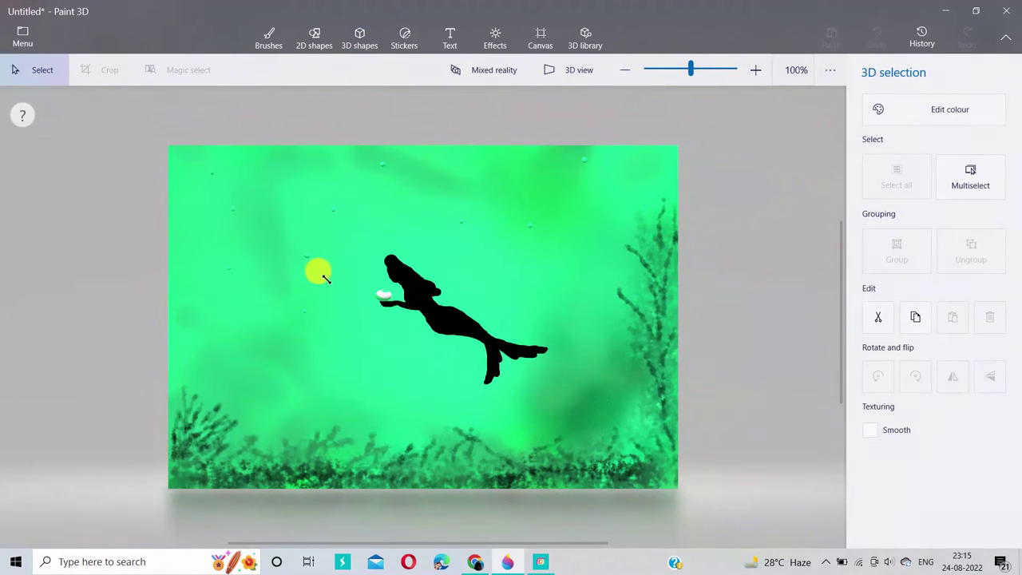
# - Add tiny green 3D spheres near the middle of the canvas's top edge and well above the mermaid's tail fin
pyautogui.click(906, 221)
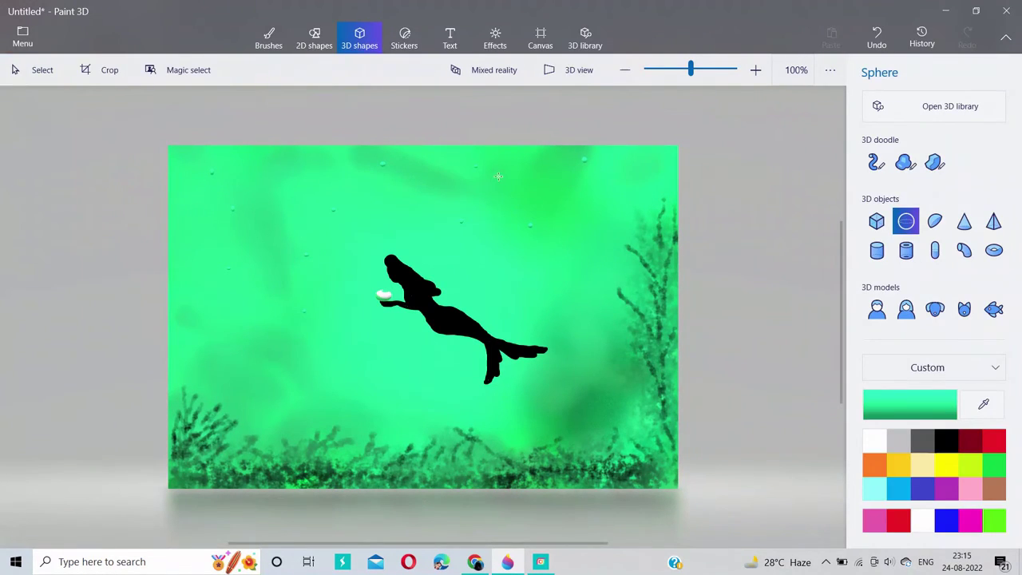
pyautogui.click(558, 254)
pyautogui.click(614, 263)
# - Add two tiny green 3D spheres in the canvas's upper-right area, above the tall seaweed and slightly to its left
pyautogui.click(906, 221)
pyautogui.click(632, 186)
pyautogui.click(621, 254)
pyautogui.click(905, 221)
pyautogui.click(568, 191)
pyautogui.click(569, 212)
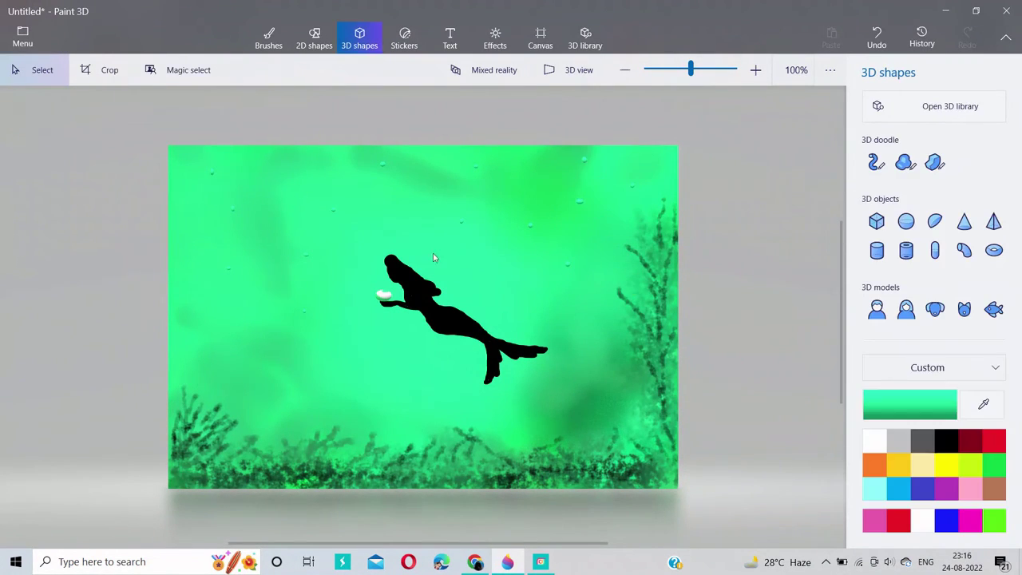
# - Place two small green 3D spheres above the lower-left seaweed, one close to the canvas's left edge
pyautogui.click(910, 217)
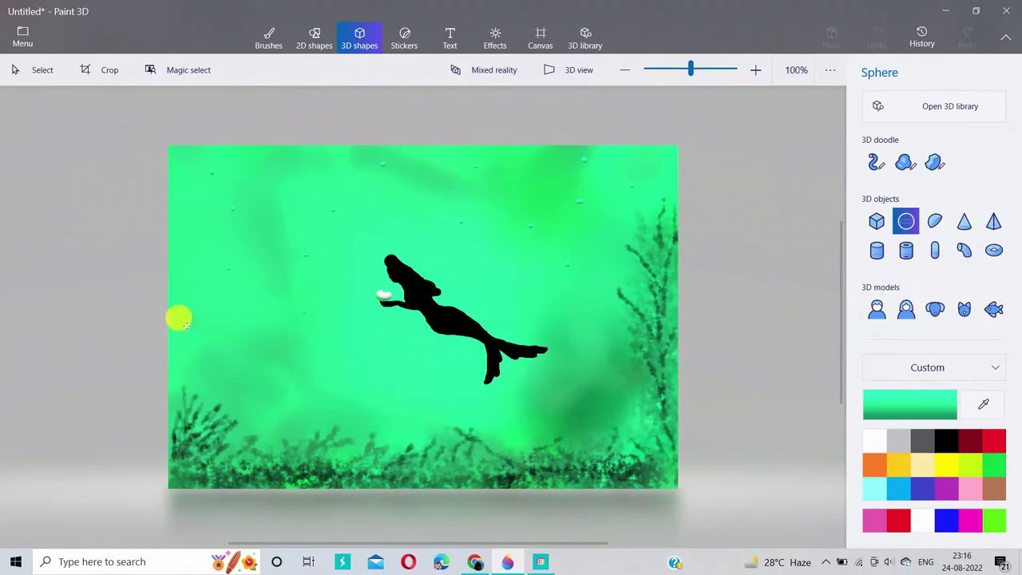
pyautogui.click(184, 324)
pyautogui.click(904, 223)
pyautogui.click(244, 336)
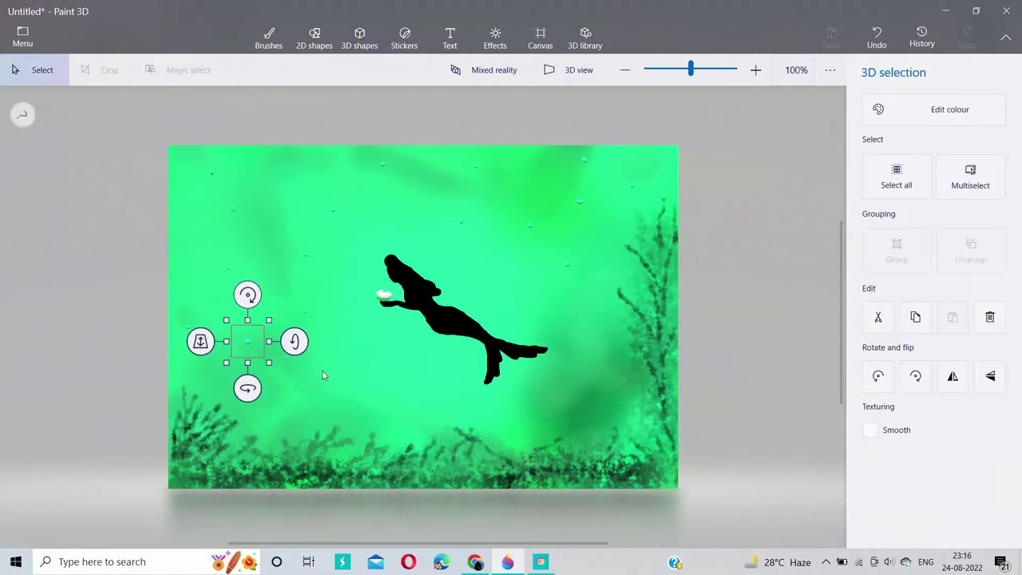
pyautogui.click(344, 367)
# - Add tiny green 3D spheres below and left of the mermaid and in the dark green patch at lower right
pyautogui.click(905, 221)
pyautogui.click(333, 368)
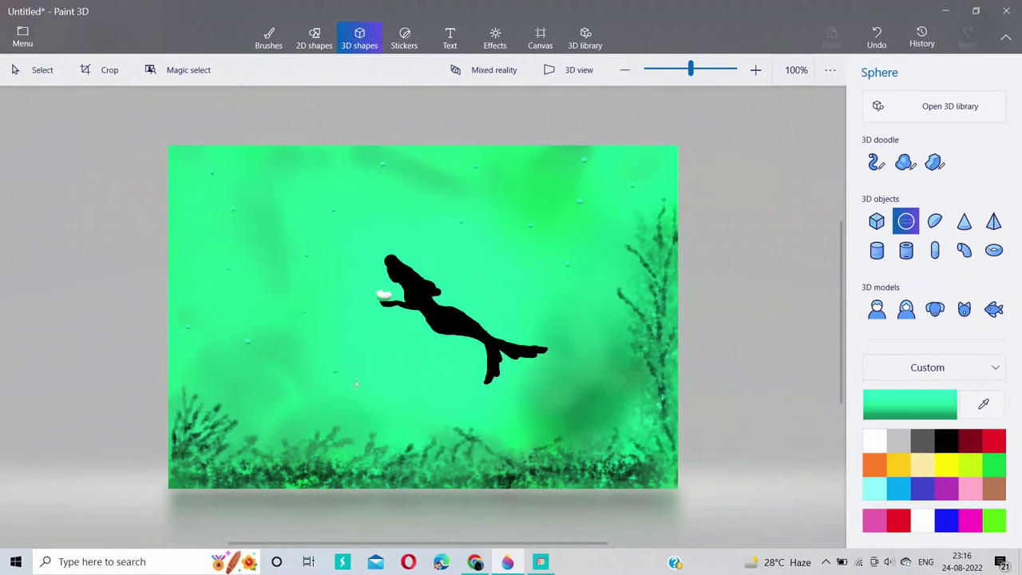
pyautogui.click(598, 398)
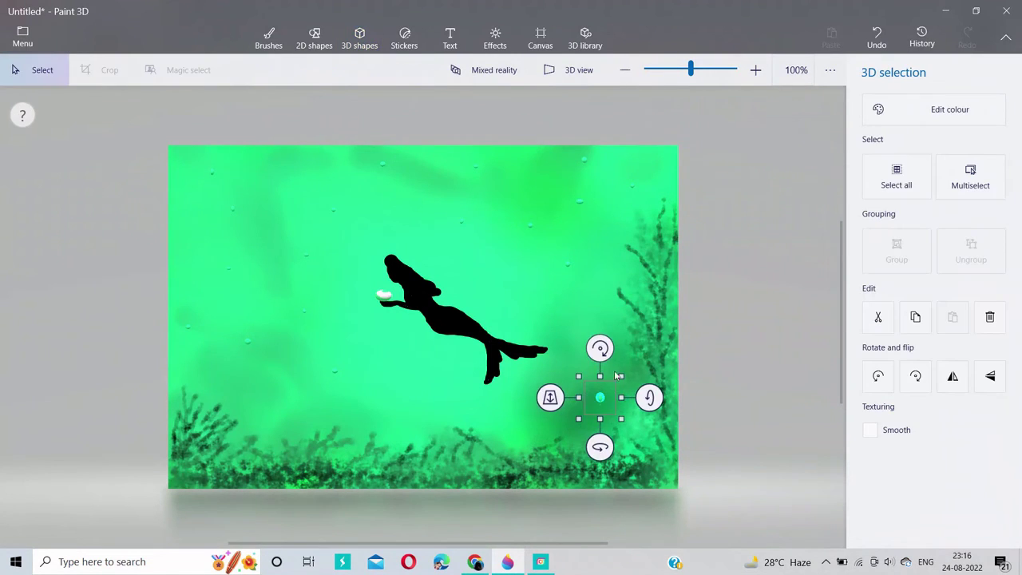
# - Place tiny green 3D spheres at the canvas's left edge and in its upper-left area
pyautogui.click(906, 222)
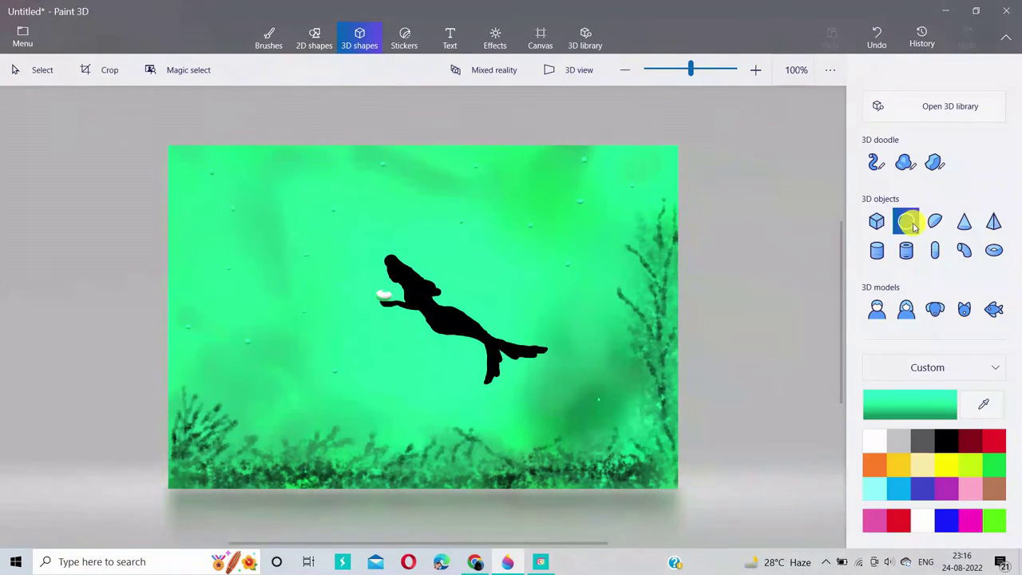
pyautogui.click(171, 232)
pyautogui.click(905, 221)
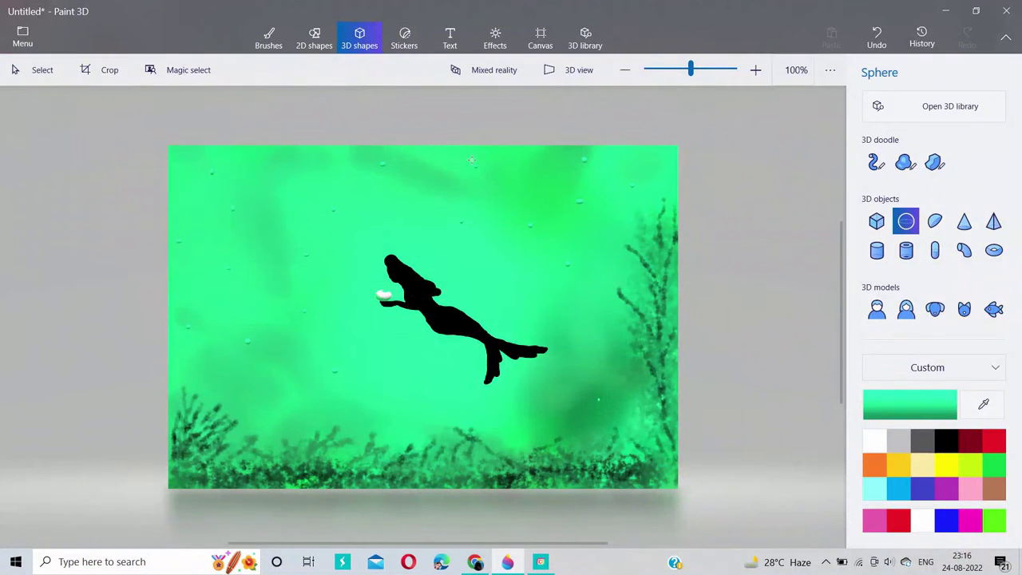
pyautogui.click(276, 171)
pyautogui.click(382, 202)
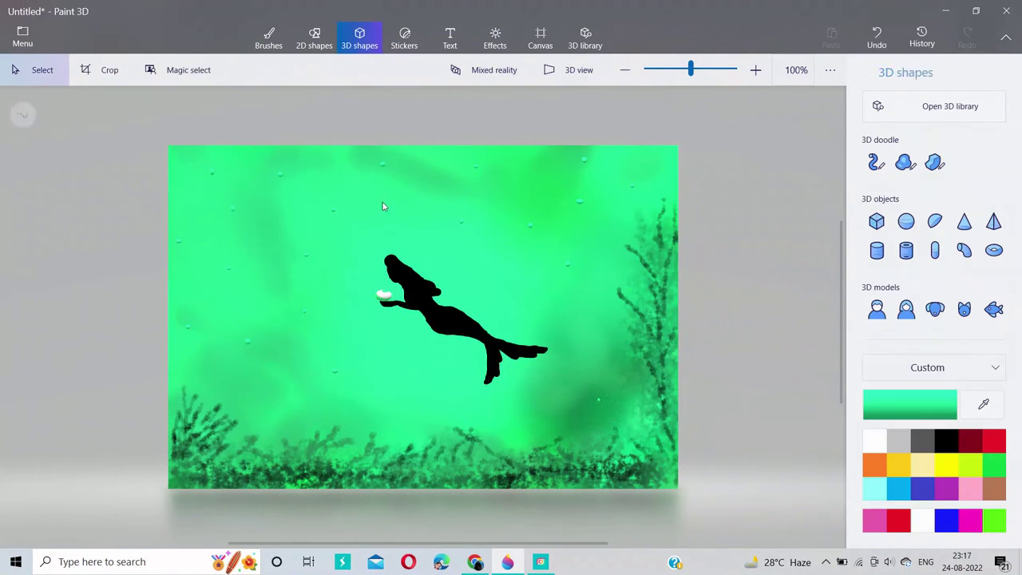
# - Add tiny green 3D spheres just right of the lower-left seaweed and above the mermaid's back
pyautogui.click(905, 221)
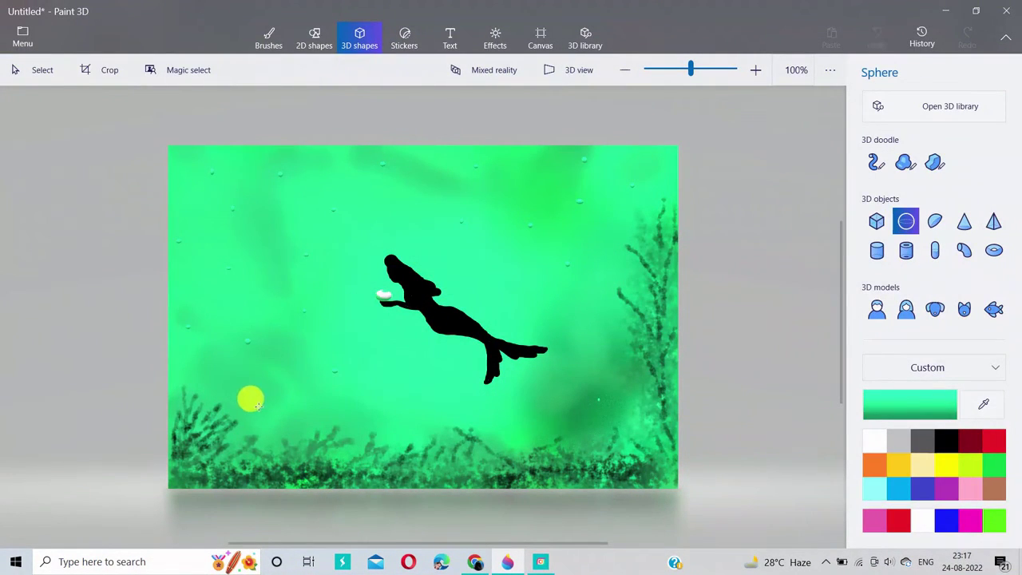
pyautogui.click(257, 405)
pyautogui.click(220, 360)
pyautogui.click(906, 221)
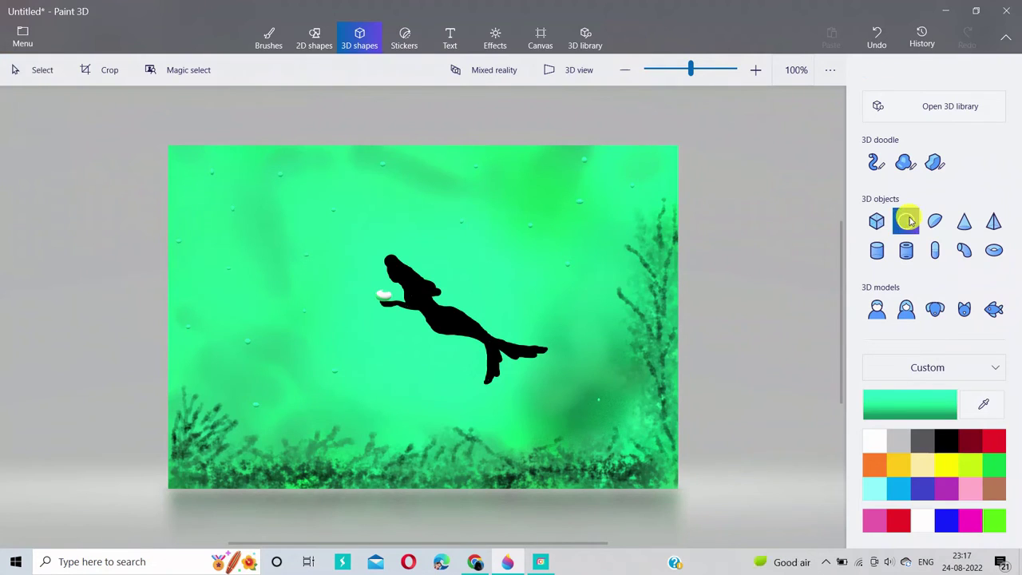
pyautogui.click(479, 263)
pyautogui.click(330, 285)
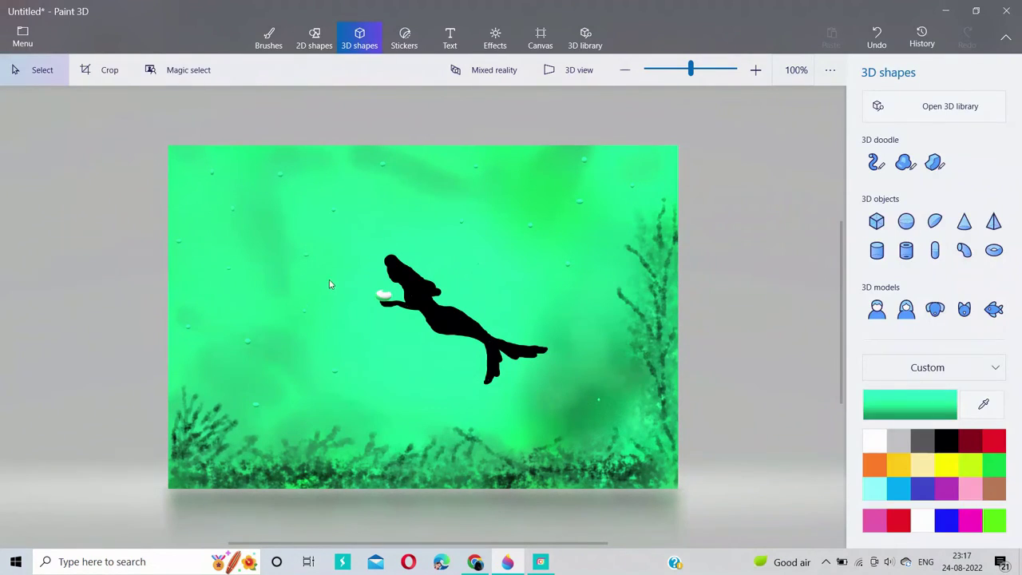
# - Add tiny green 3D spheres left of the glowing orb and close above the mermaid's lower back
pyautogui.click(905, 221)
pyautogui.click(351, 273)
pyautogui.click(630, 340)
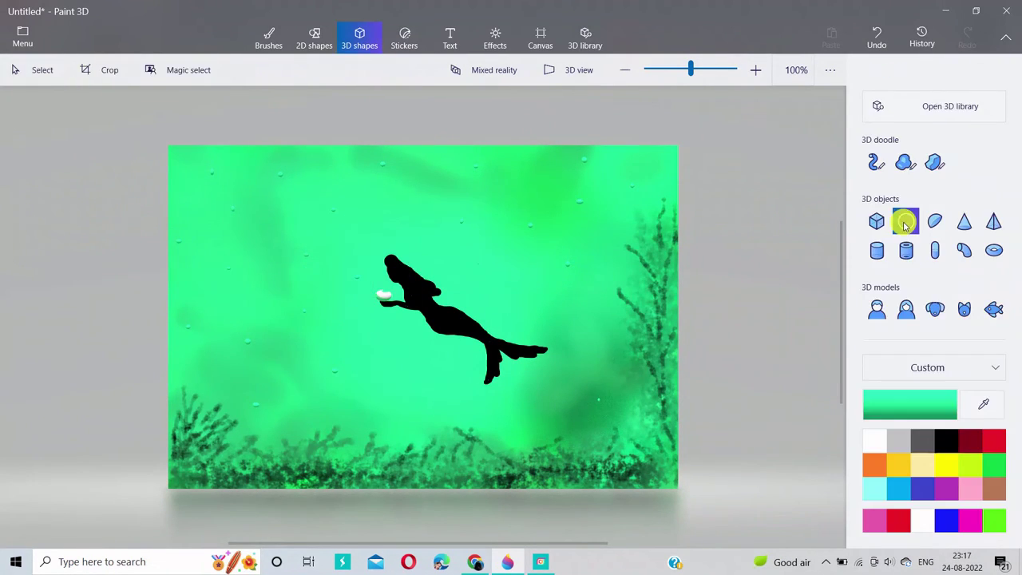
pyautogui.click(905, 222)
pyautogui.click(471, 276)
pyautogui.click(583, 320)
# - Place tiny green 3D spheres just above the mermaid's tail fin and beneath her body
pyautogui.click(906, 221)
pyautogui.click(529, 318)
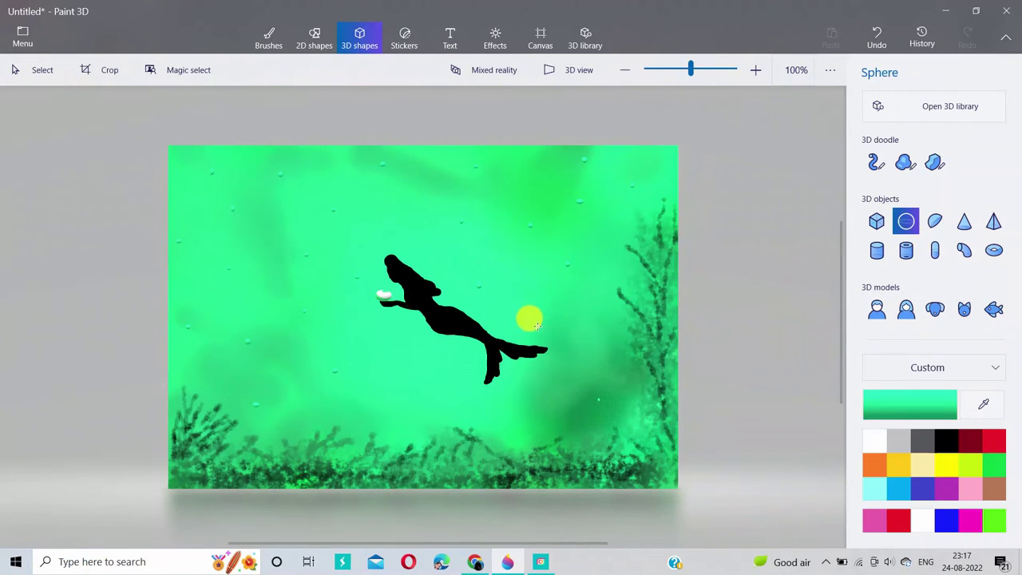
pyautogui.click(563, 323)
pyautogui.click(905, 221)
pyautogui.click(461, 390)
pyautogui.click(518, 401)
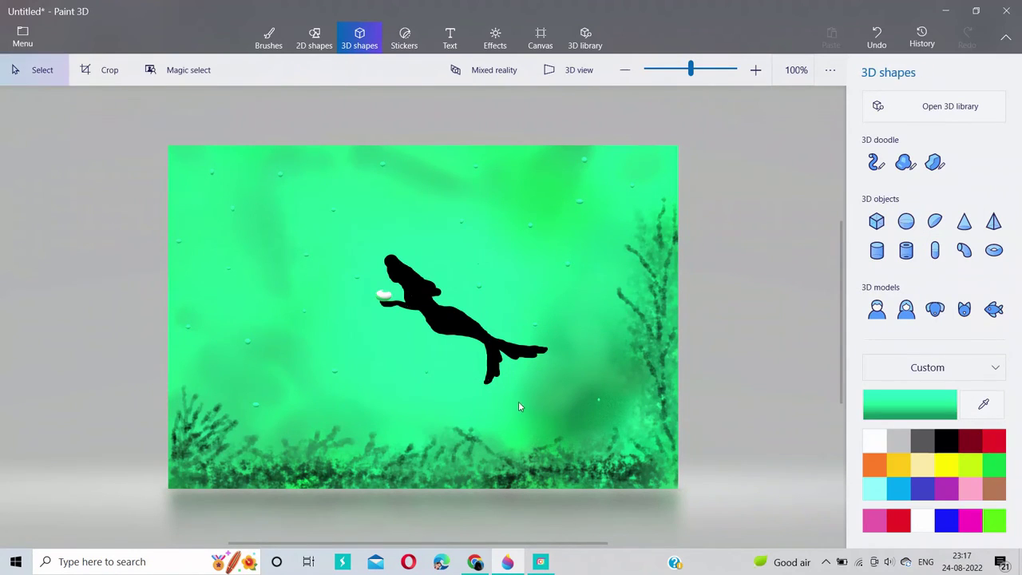
# - Add a tiny green 3D sphere below the mermaid's tail, above the bottom seaweed
pyautogui.click(905, 222)
pyautogui.click(488, 413)
pyautogui.click(788, 295)
# - Place a small black 3D fish in the canvas's lower-right area, beside the tall seaweed
pyautogui.click(996, 311)
pyautogui.click(946, 443)
pyautogui.moveTo(473, 213)
pyautogui.mouseDown()
pyautogui.moveTo(608, 328)
pyautogui.moveTo(608, 413)
pyautogui.mouseUp()
pyautogui.click(696, 396)
# - Place a small black 3D fish in the canvas's lower-left area and tilt it so its head points up-left
pyautogui.click(993, 308)
pyautogui.click(283, 354)
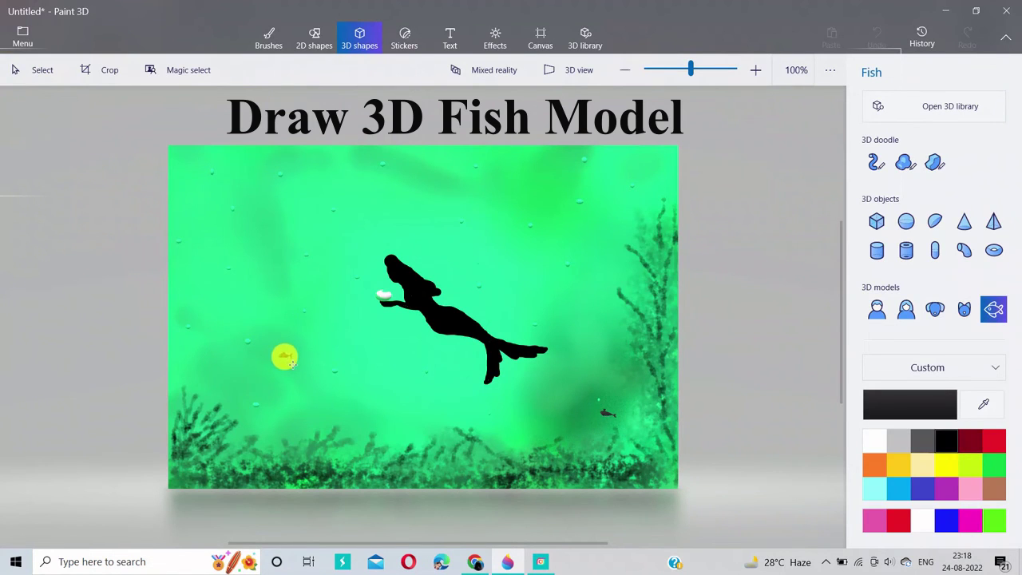
pyautogui.moveTo(289, 308); pyautogui.dragTo(302, 326)
pyautogui.click(499, 254)
# - Add a small black 3D fish, tilted head-up to the left, in the canvas's upper-right area
pyautogui.click(993, 308)
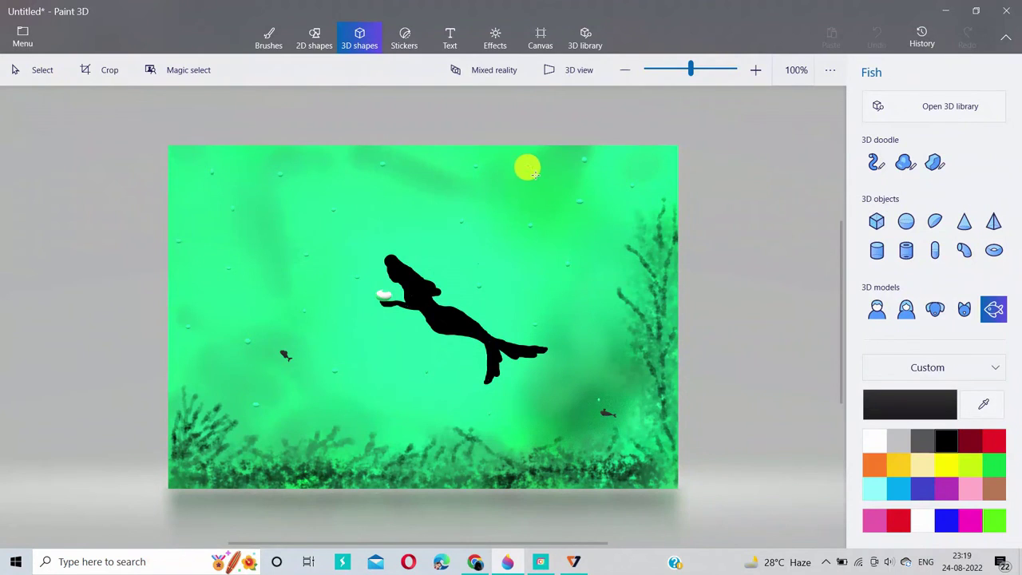
pyautogui.click(545, 182)
pyautogui.click(604, 347)
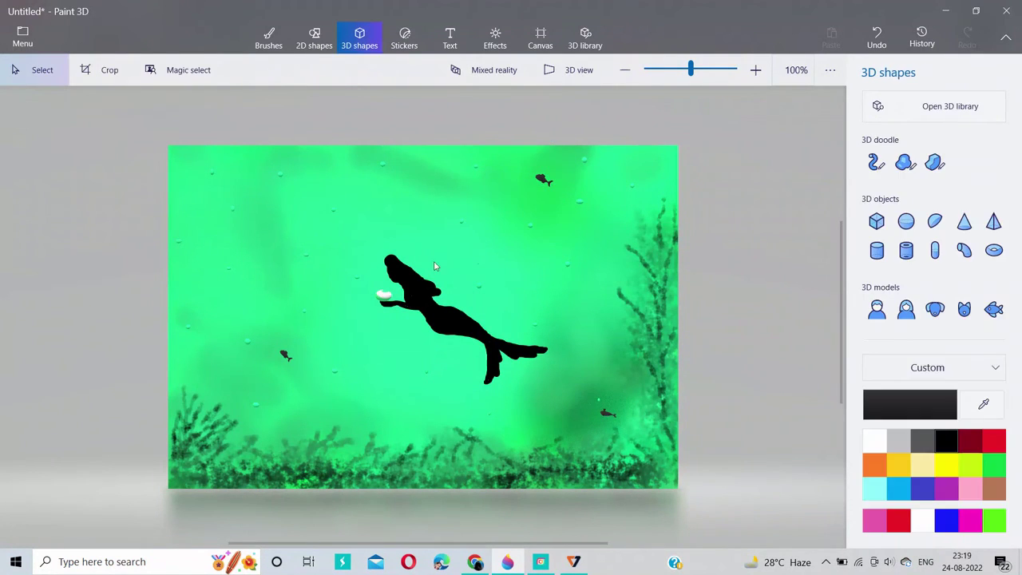
# - Place a small black 3D fish in the canvas's upper-left area and rotate it so its head points up-left
pyautogui.moveTo(249, 180); pyautogui.dragTo(263, 187)
pyautogui.click(994, 312)
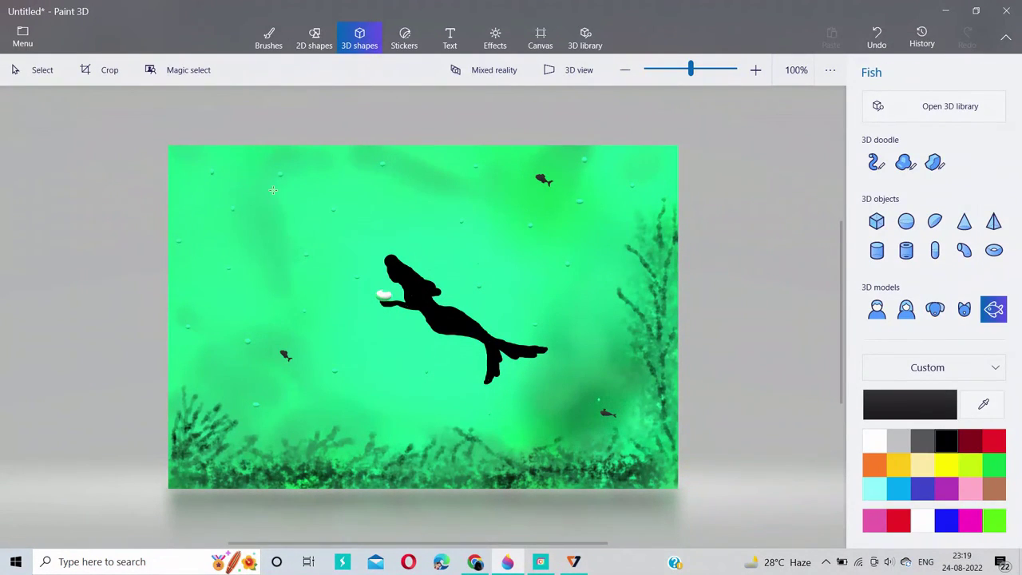
pyautogui.click(281, 193)
pyautogui.moveTo(286, 135); pyautogui.dragTo(268, 134)
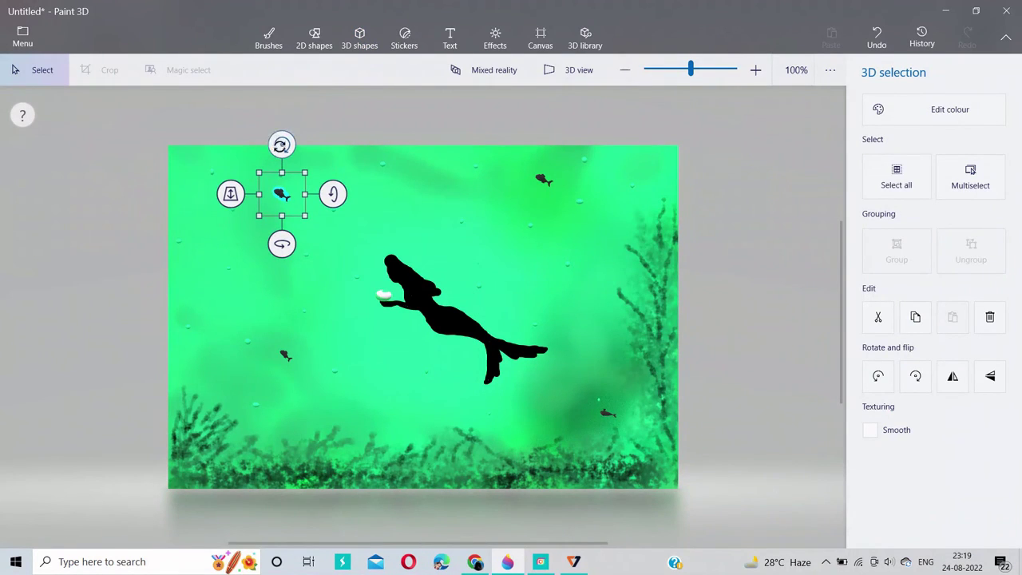
pyautogui.click(415, 186)
# - Add a small black 3D fish above the mermaid's back and rotate it so its head points up-left
pyautogui.click(993, 310)
pyautogui.click(495, 248)
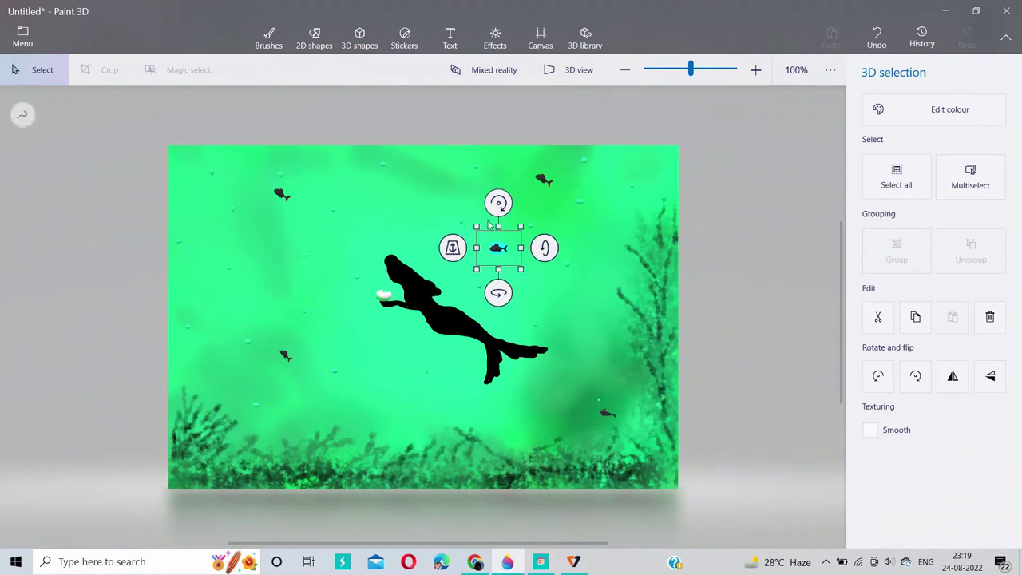
pyautogui.click(497, 199)
pyautogui.moveTo(498, 199); pyautogui.dragTo(503, 201)
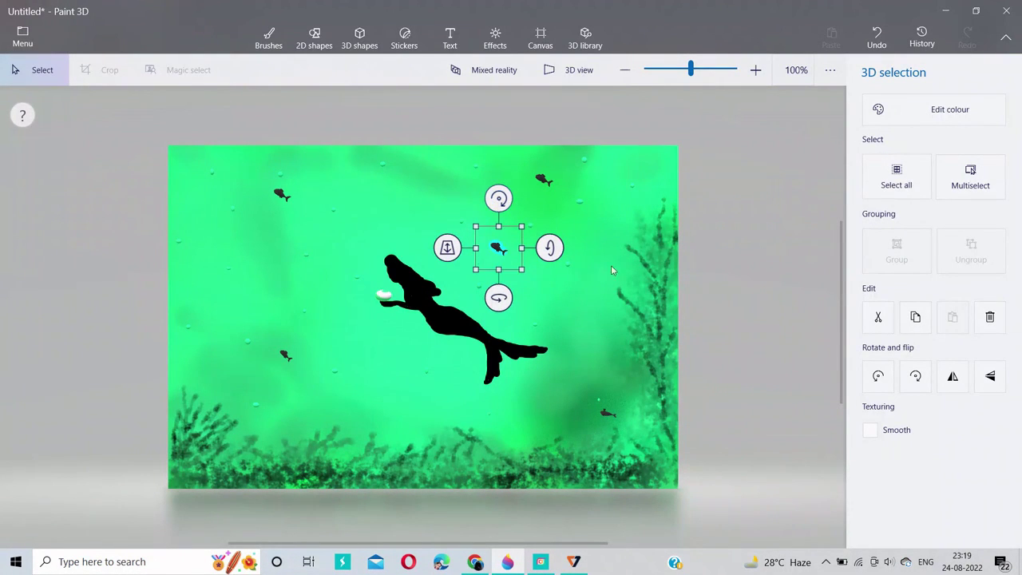
pyautogui.click(439, 255)
# - Place a tiny black 3D fish below the mermaid, above the bottom seaweed, and rotate it slightly
pyautogui.click(993, 309)
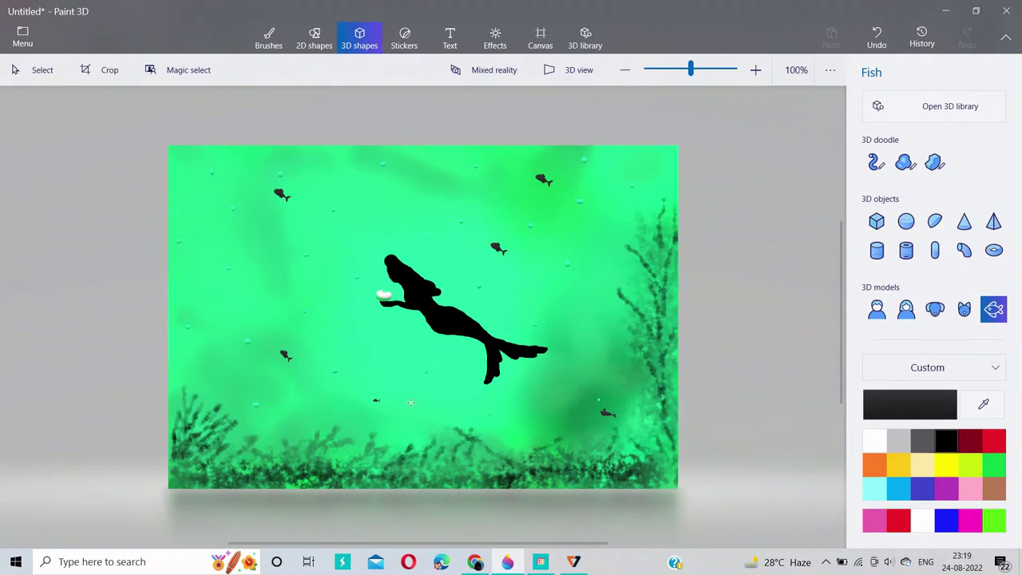
pyautogui.click(373, 399)
pyautogui.moveTo(388, 348); pyautogui.dragTo(388, 349)
pyautogui.click(495, 419)
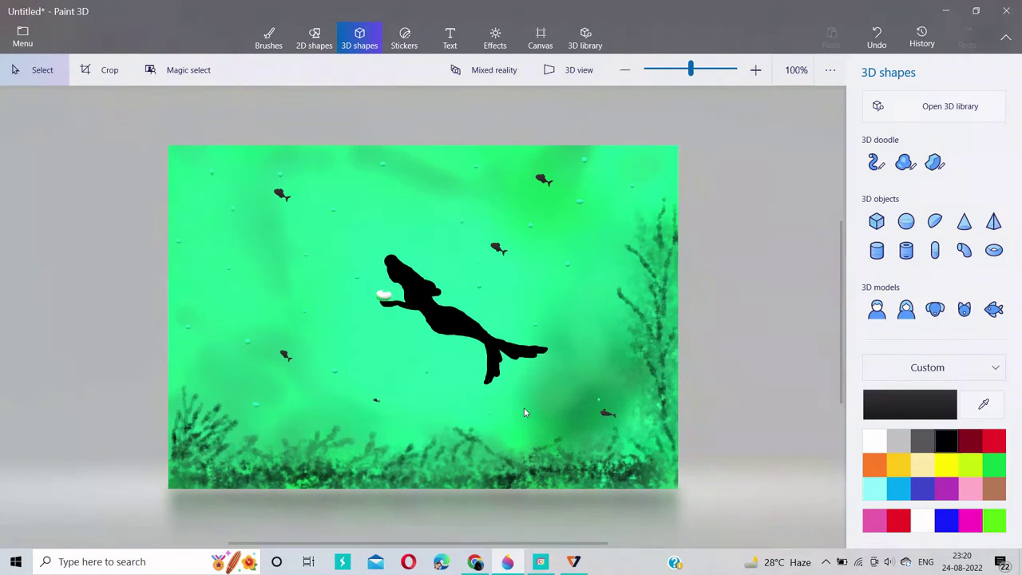
# - Dab pink flowers onto the lower-left seaweed tips using the Crayon at 43px thickness
pyautogui.click(271, 33)
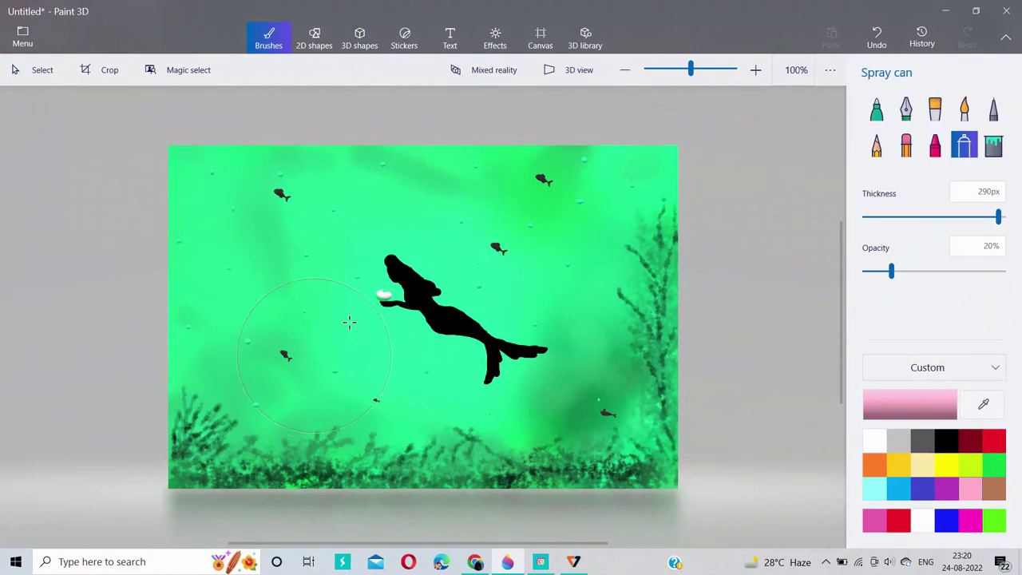
pyautogui.click(939, 145)
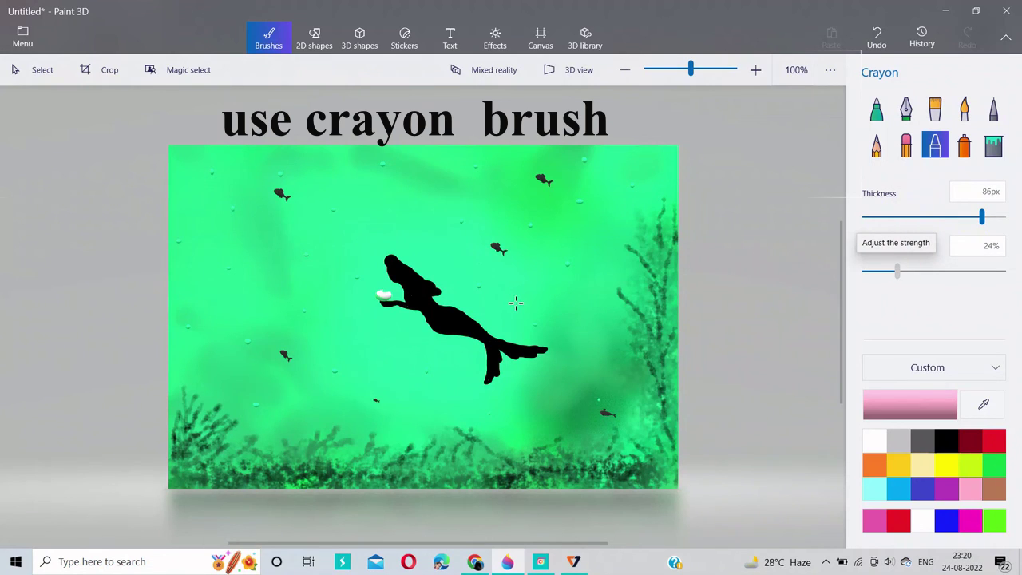
pyautogui.moveTo(981, 217); pyautogui.dragTo(915, 217)
pyautogui.click(185, 387)
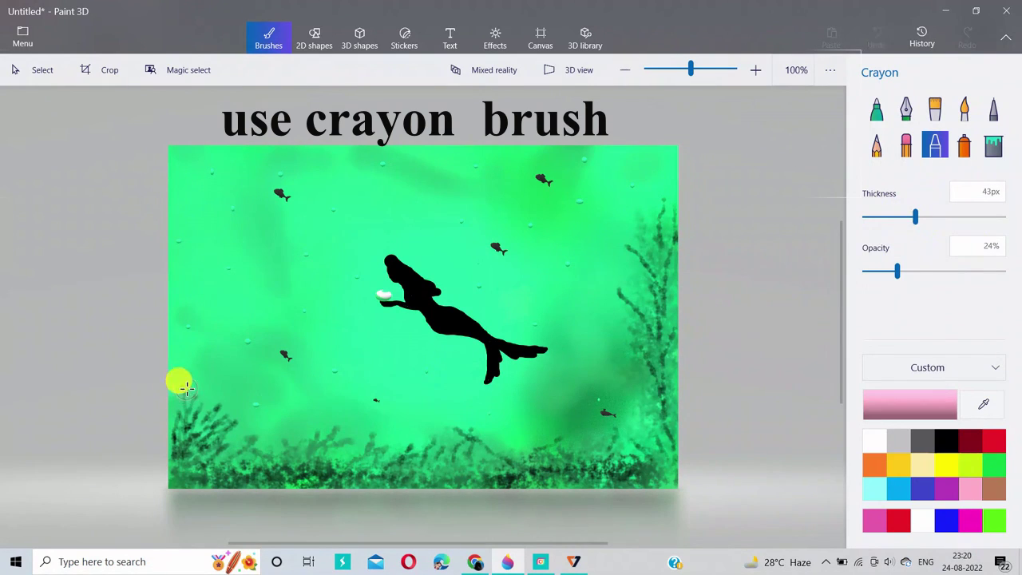
pyautogui.moveTo(185, 387)
pyautogui.mouseDown()
pyautogui.moveTo(171, 409)
pyautogui.moveTo(221, 401)
pyautogui.moveTo(215, 391)
pyautogui.moveTo(223, 412)
pyautogui.moveTo(214, 409)
pyautogui.moveTo(198, 429)
pyautogui.mouseUp()
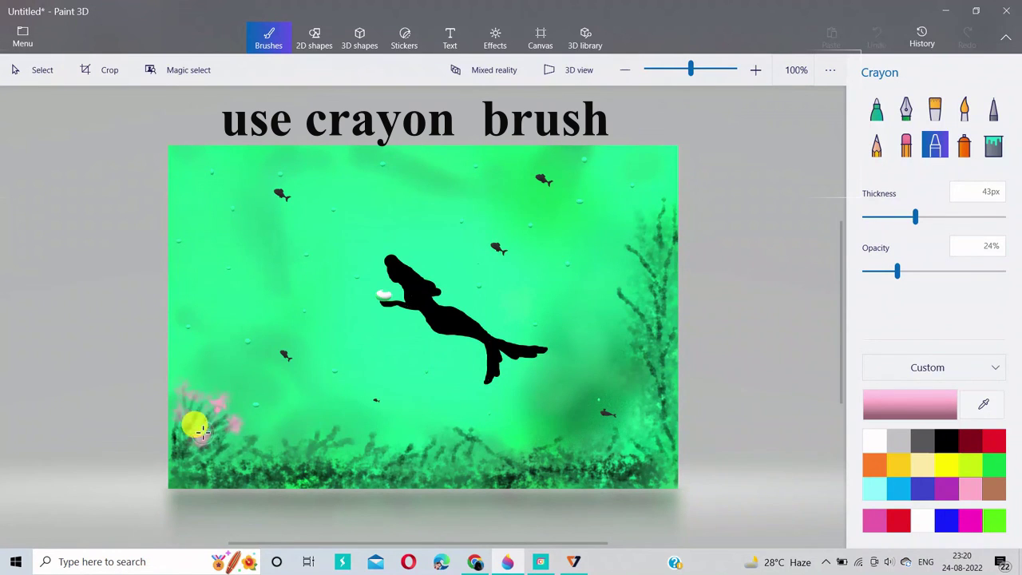
pyautogui.click(183, 370)
# - Dab pink crayon flowers along the bottom seaweed, left of centre and below the mermaid
pyautogui.click(311, 435)
pyautogui.click(278, 442)
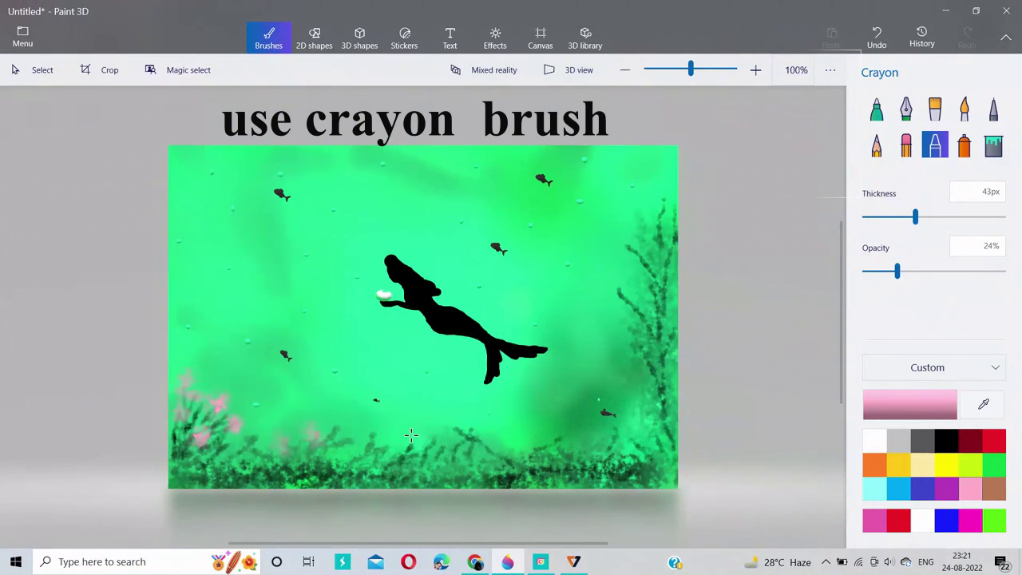
pyautogui.click(444, 418)
# - Set the crayon opacity to 53% and dab pink flowers on the right half of the bottom seaweed
pyautogui.click(936, 271)
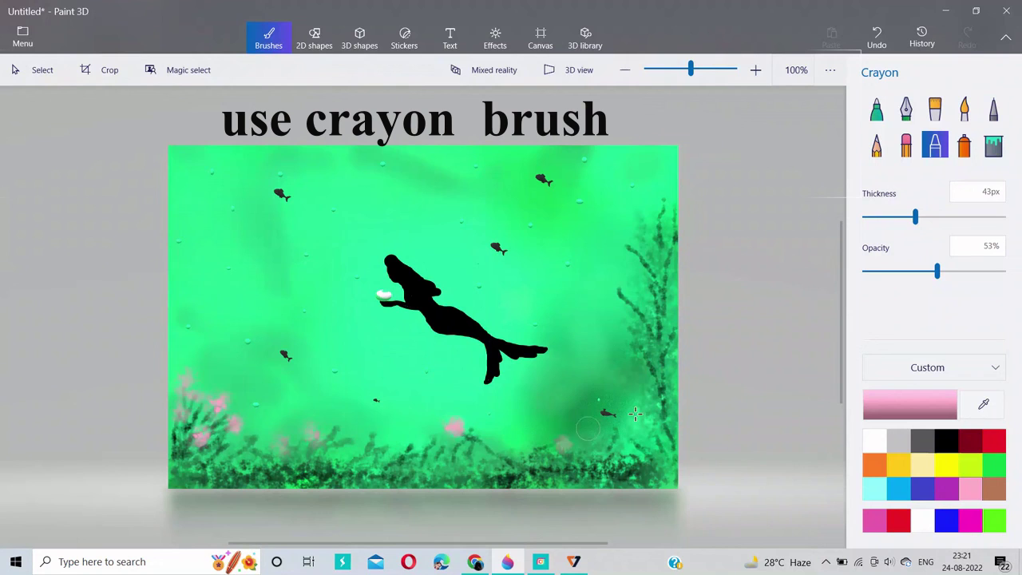
pyautogui.click(547, 438)
pyautogui.click(612, 425)
# - Dab pink crayon flowers over the tall right-hand seaweed, from its top and left branches down the stem
pyautogui.moveTo(619, 289); pyautogui.dragTo(622, 292)
pyautogui.click(651, 204)
pyautogui.click(675, 215)
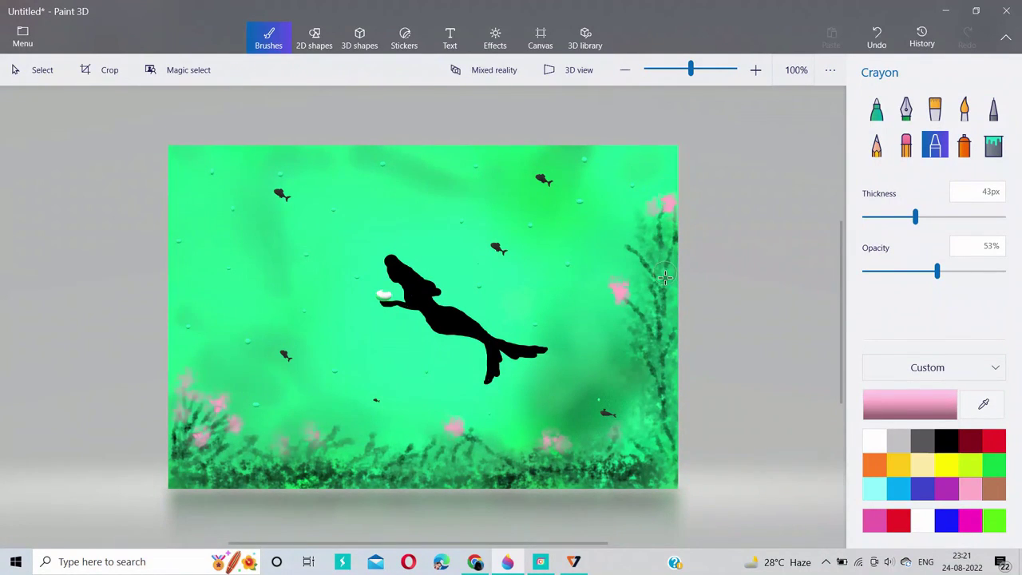
pyautogui.click(671, 295)
pyautogui.click(652, 357)
pyautogui.click(647, 408)
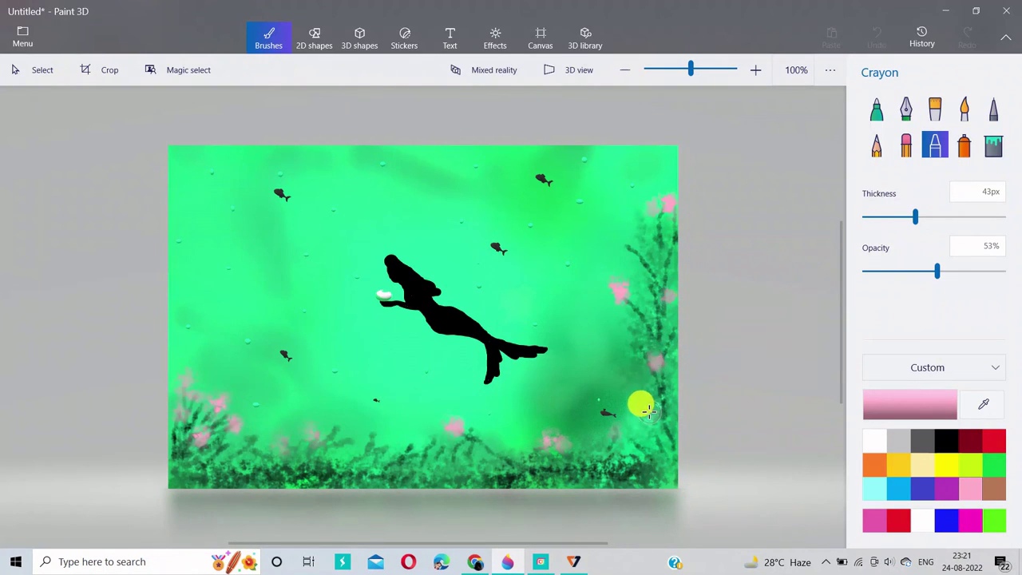
# - Dab another pink flower on the bottom seaweed left of centre, and add bright green crayon flowers across the lower-left seaweed
pyautogui.click(372, 444)
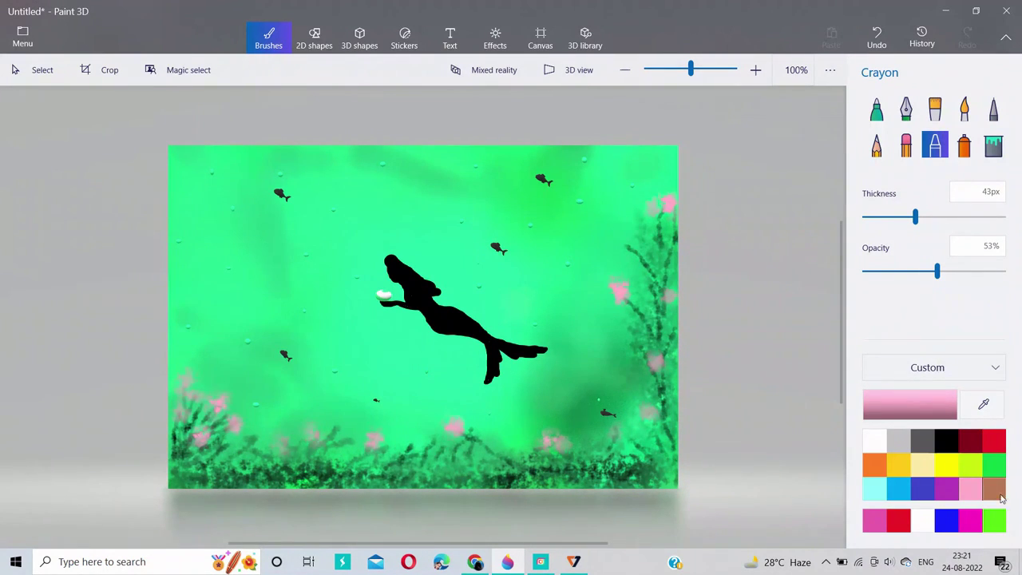
pyautogui.click(994, 520)
pyautogui.click(265, 440)
pyautogui.click(249, 429)
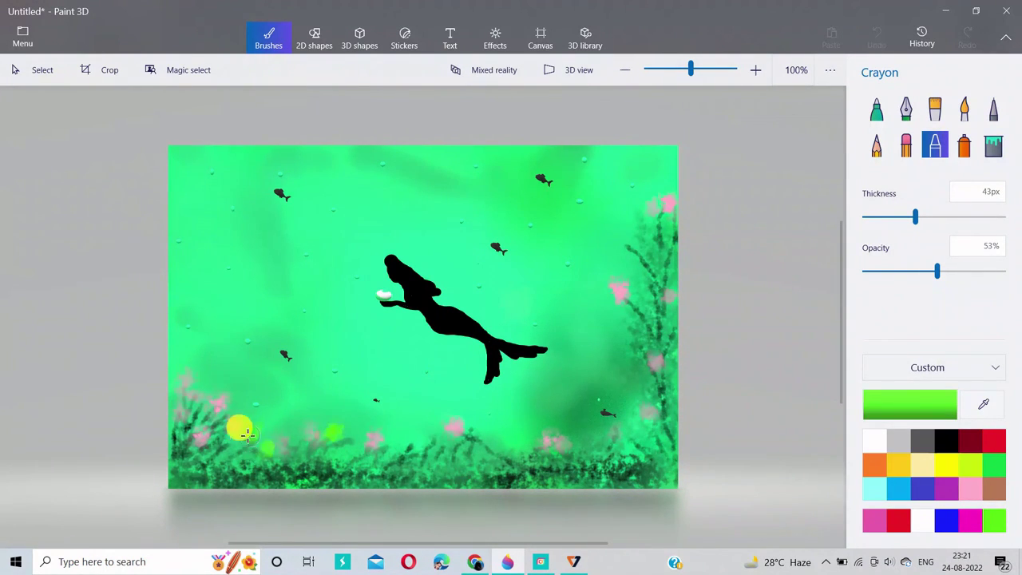
pyautogui.click(213, 417)
pyautogui.click(199, 457)
pyautogui.click(249, 458)
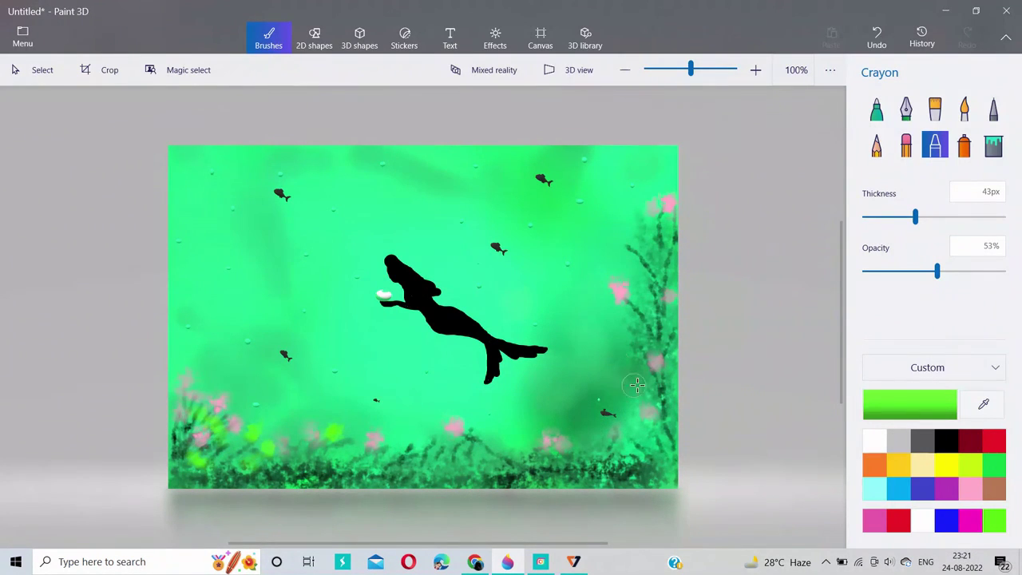
# - Dab bright green crayon flowers on the left branches of the tall right-hand seaweed, from its upper part down
pyautogui.click(624, 369)
pyautogui.click(614, 241)
pyautogui.click(637, 223)
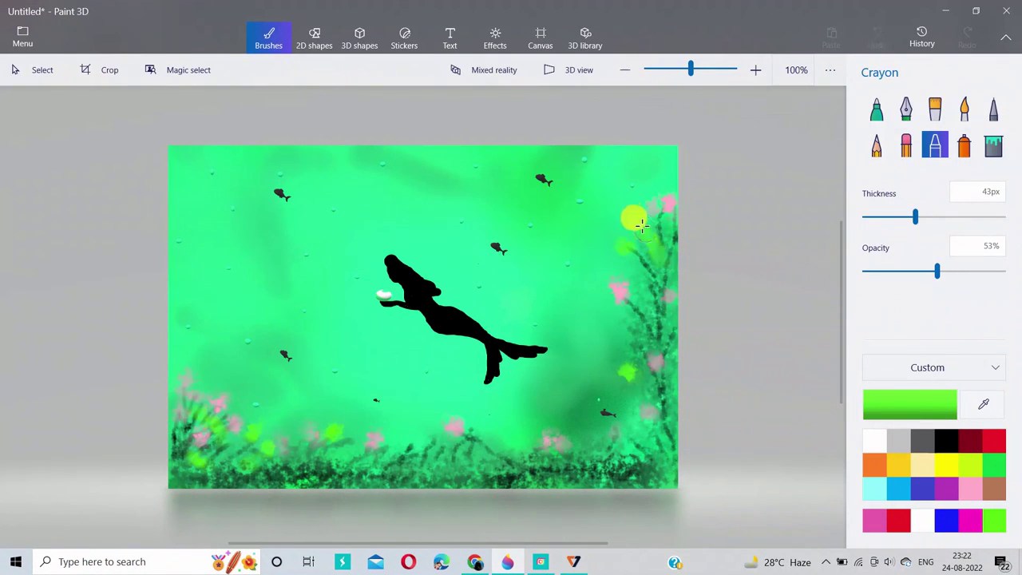
pyautogui.click(653, 297)
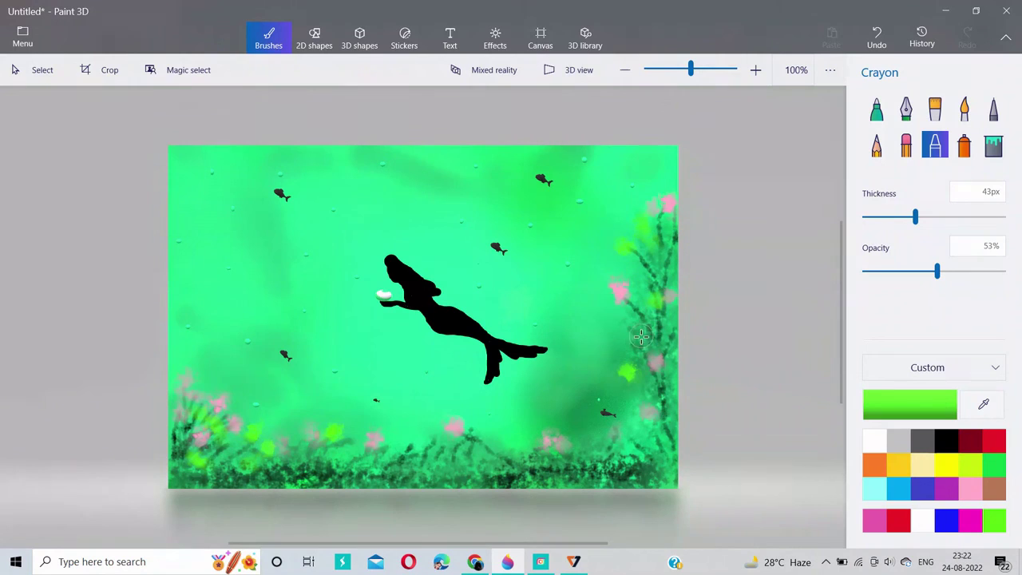
pyautogui.click(633, 325)
# - Dab bright green crayon flowers along the middle and right part of the bottom seaweed, between the pink ones
pyautogui.click(487, 450)
pyautogui.click(519, 460)
pyautogui.click(572, 460)
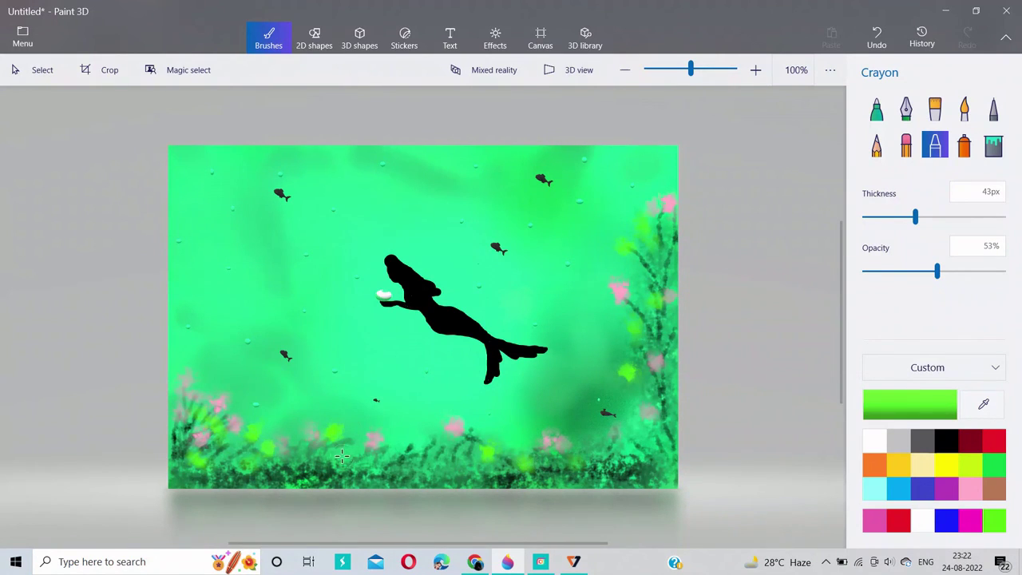
pyautogui.click(407, 435)
pyautogui.click(476, 432)
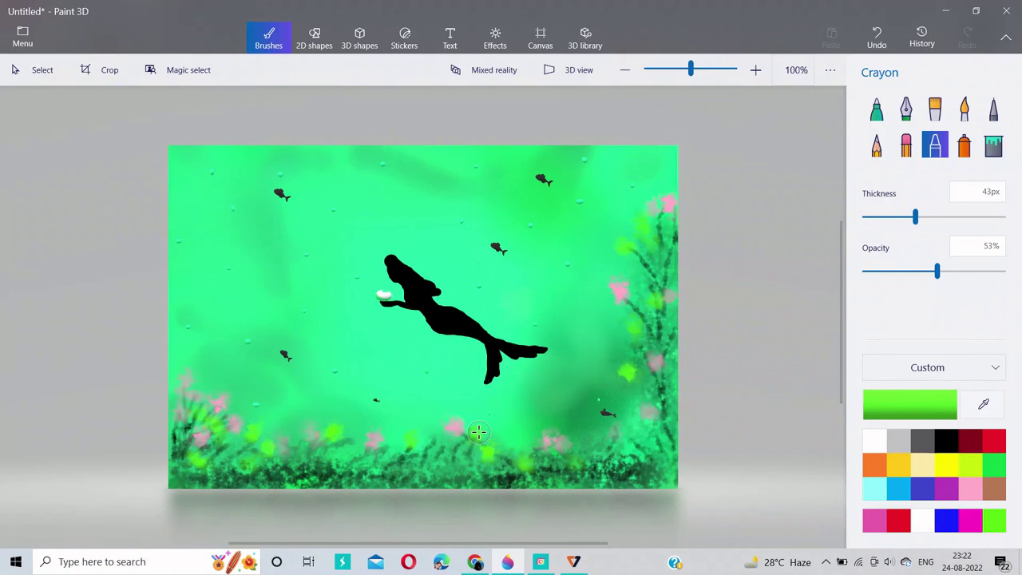
pyautogui.click(314, 36)
pyautogui.click(359, 36)
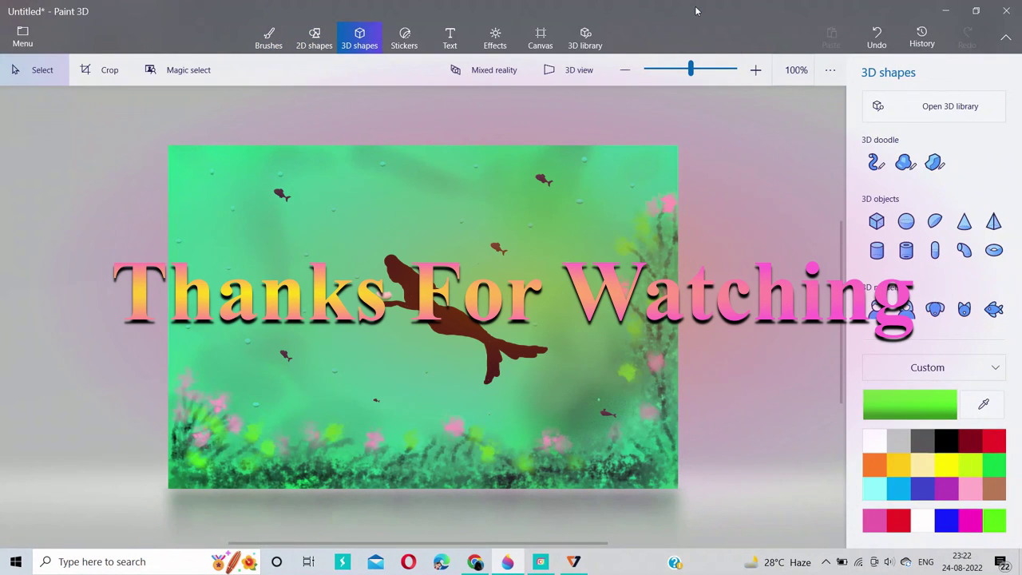
pyautogui.click(268, 33)
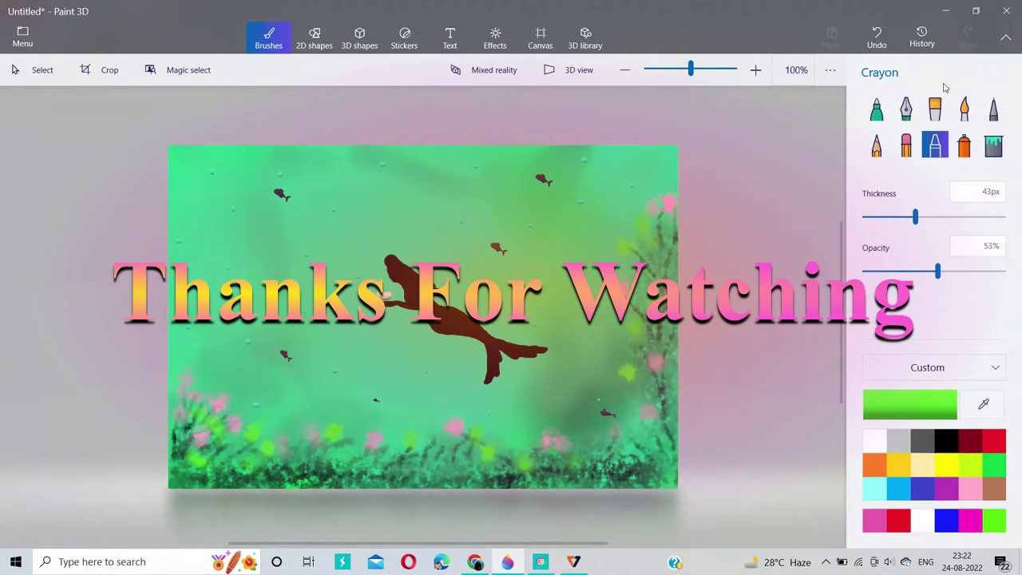